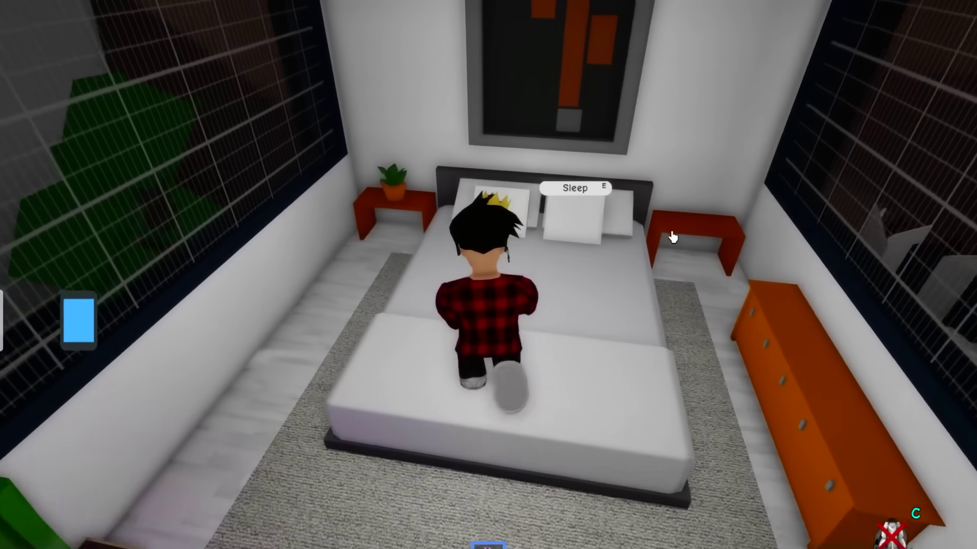
# Walk the avatar onto the bedroom bed and press E to lie down and sleep.
pyautogui.press('w')
pyautogui.press('s')
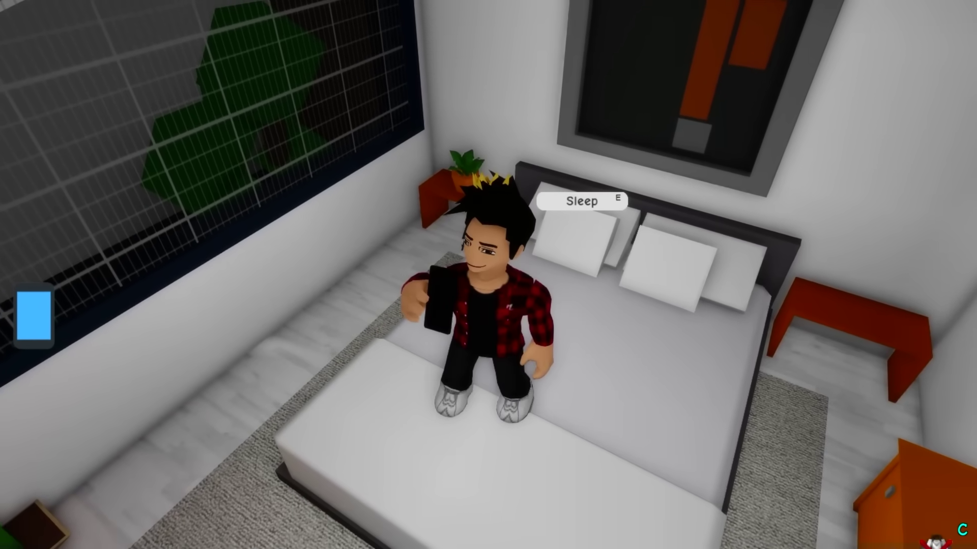
pyautogui.press('e')
pyautogui.scroll(3, 718, 135)
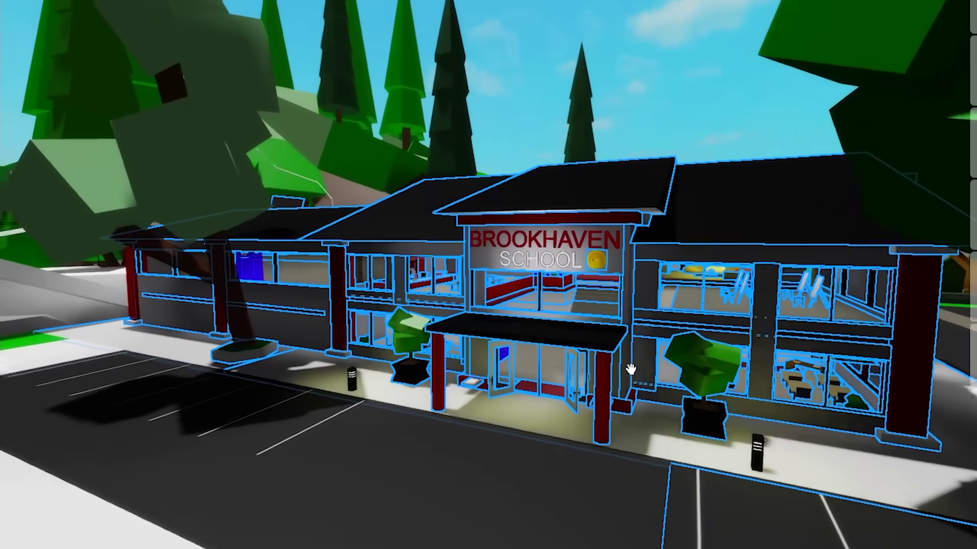
# Delete the Brookhaven School and place the video game shop on the lot, facing the road.
pyautogui.press('Delete')
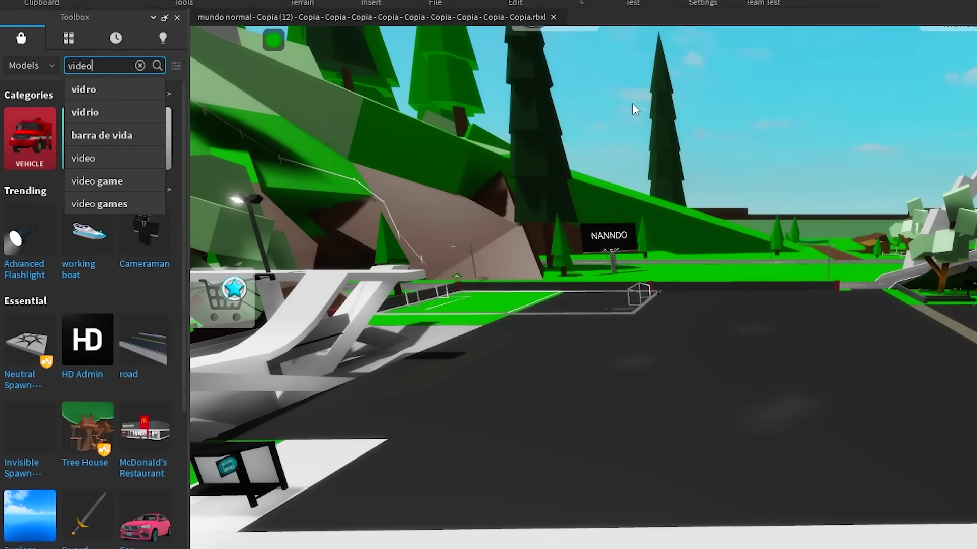
pyautogui.write('game')
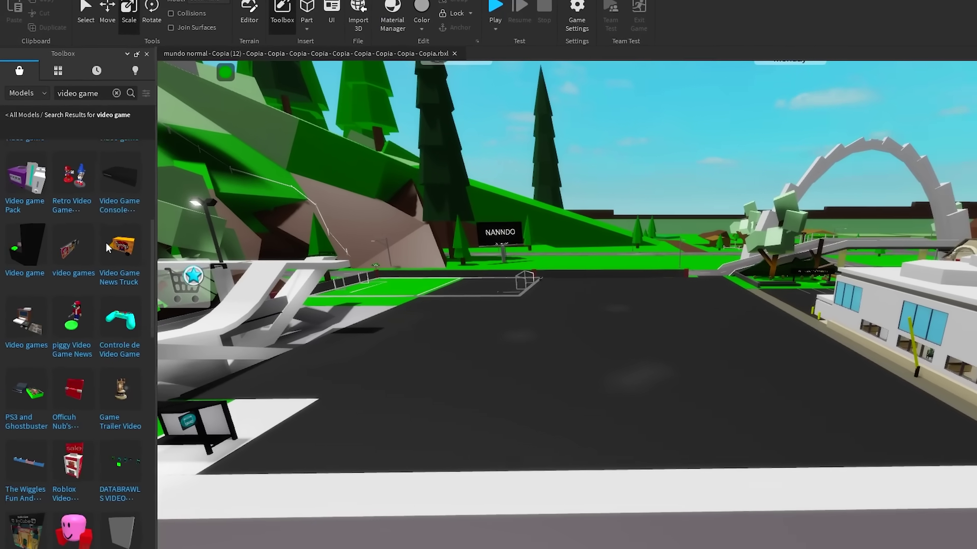
pyautogui.scroll(-3, 106, 242)
pyautogui.scroll(-3, 113, 250)
pyautogui.scroll(-2, 97, 260)
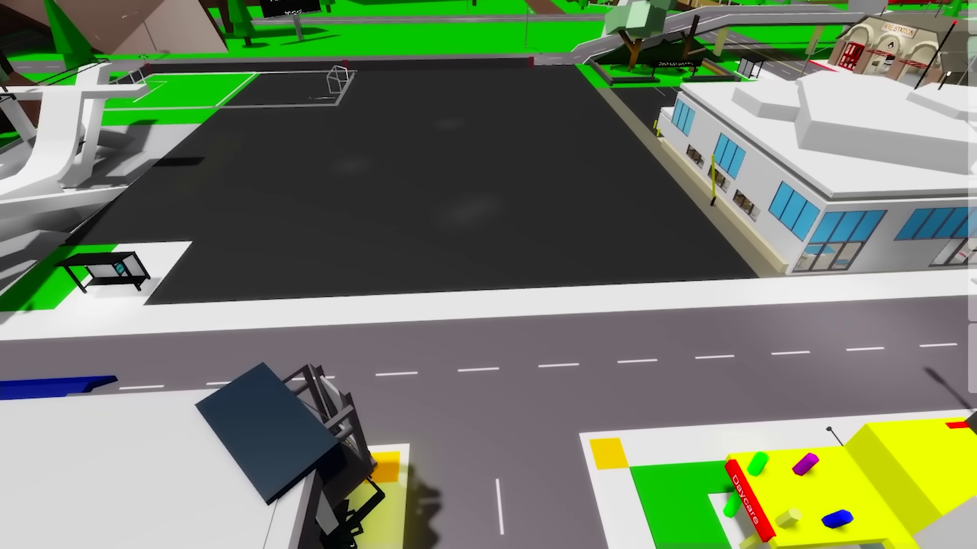
pyautogui.moveTo(345, 226); pyautogui.dragTo(466, 230)
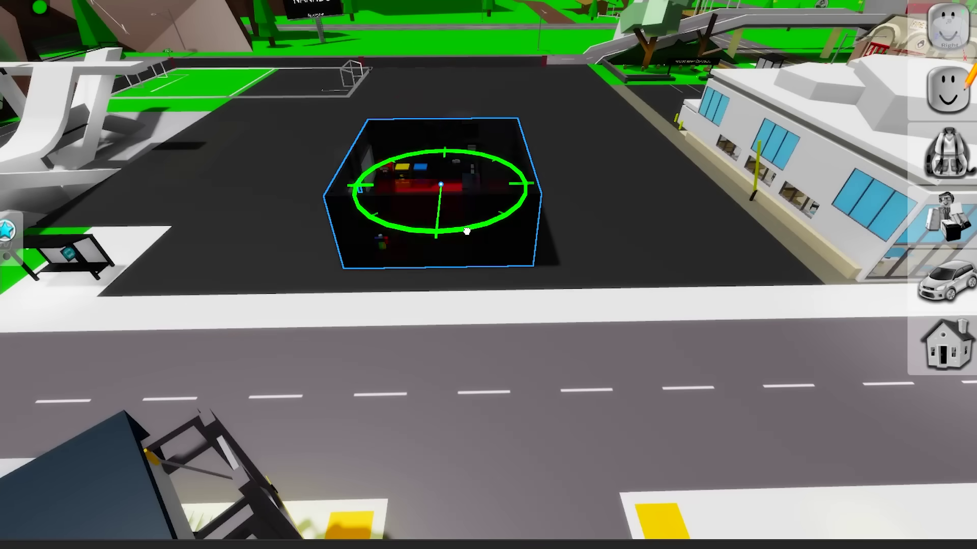
pyautogui.moveTo(556, 171); pyautogui.dragTo(539, 269)
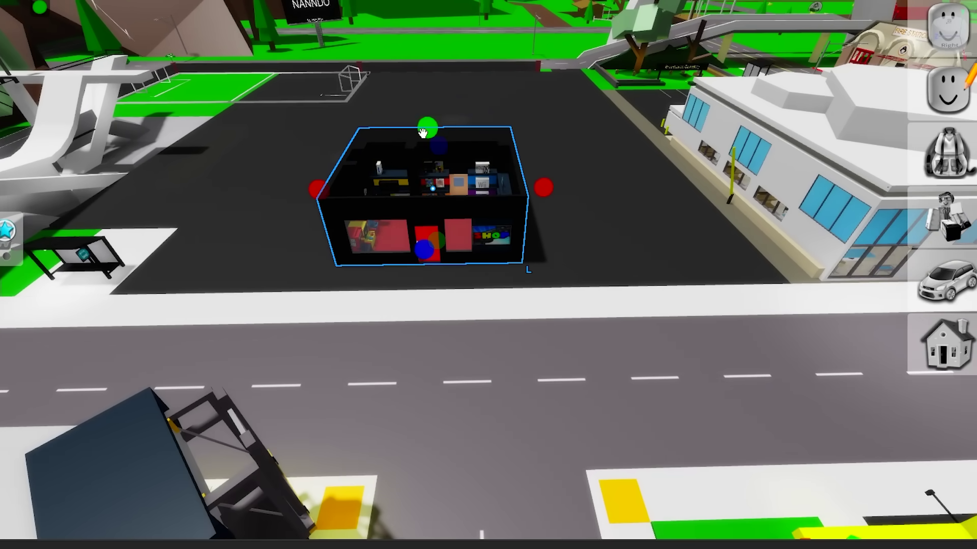
pyautogui.scroll(10, 477, 186)
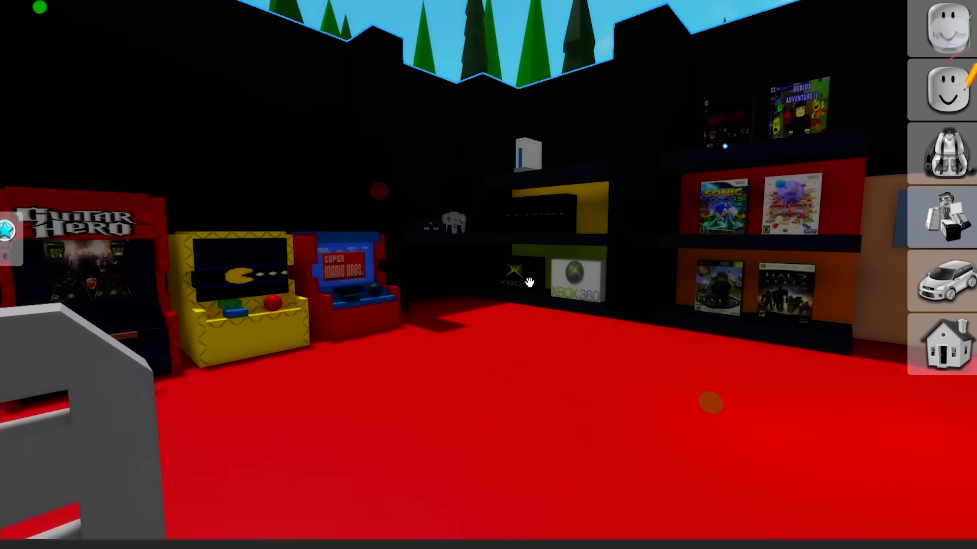
pyautogui.moveTo(530, 283); pyautogui.dragTo(531, 284, button='right')
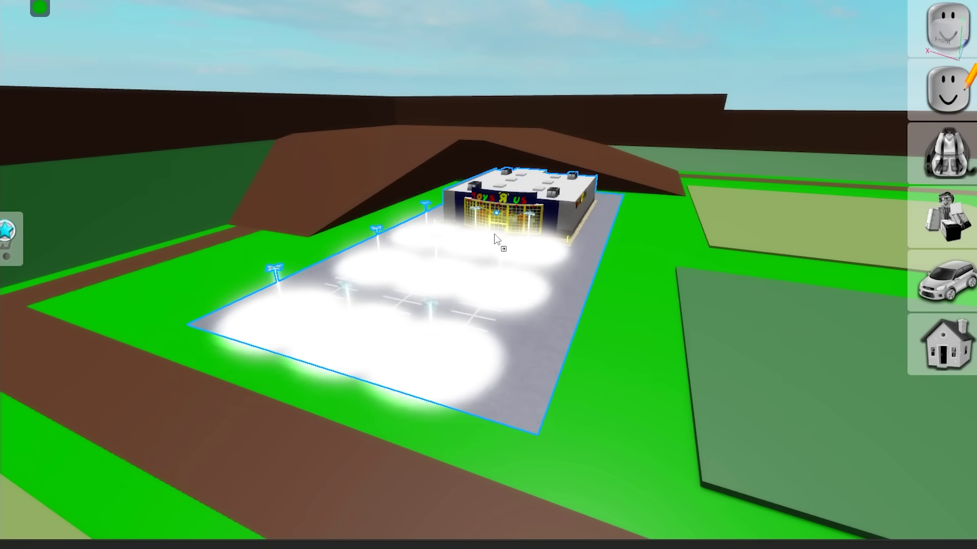
pyautogui.scroll(10, 495, 240)
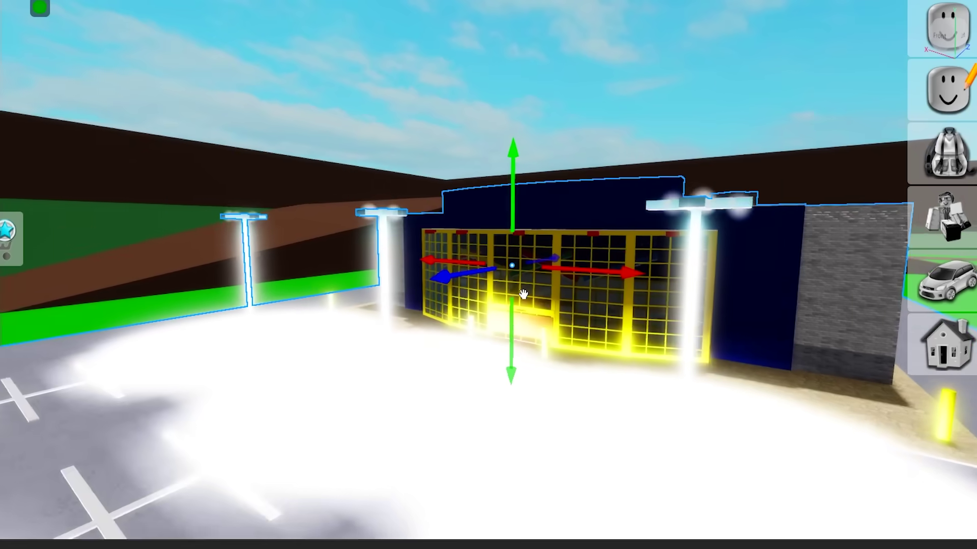
pyautogui.scroll(5, 524, 295)
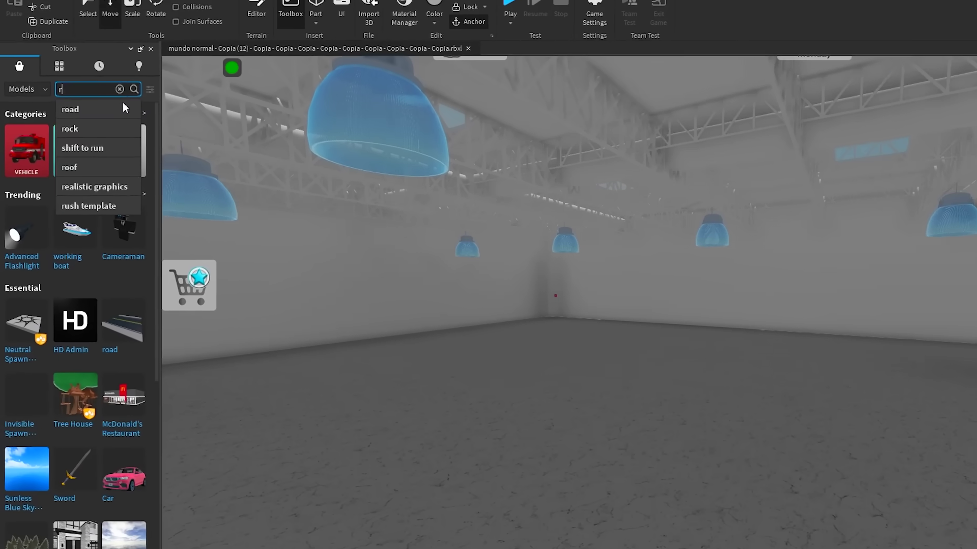
# Add Roblox toy boxes, then turn the Piggy booth to face the room and duplicate it beside itself.
pyautogui.click(163, 66)
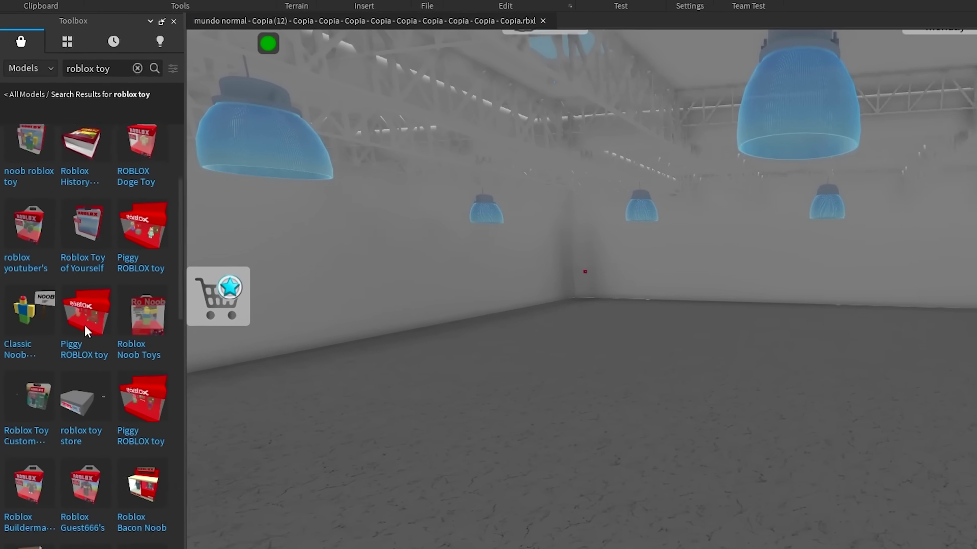
pyautogui.scroll(3, 85, 325)
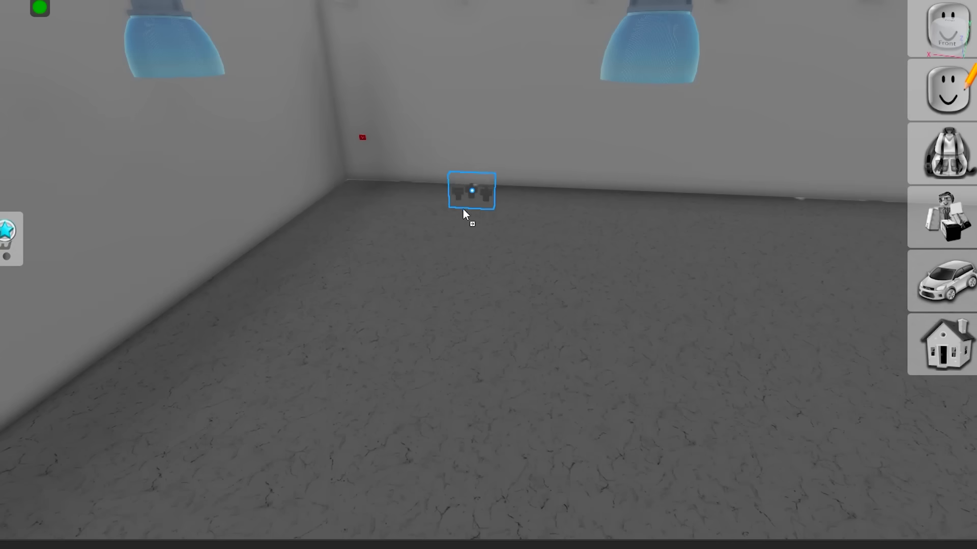
pyautogui.scroll(-5, 498, 186)
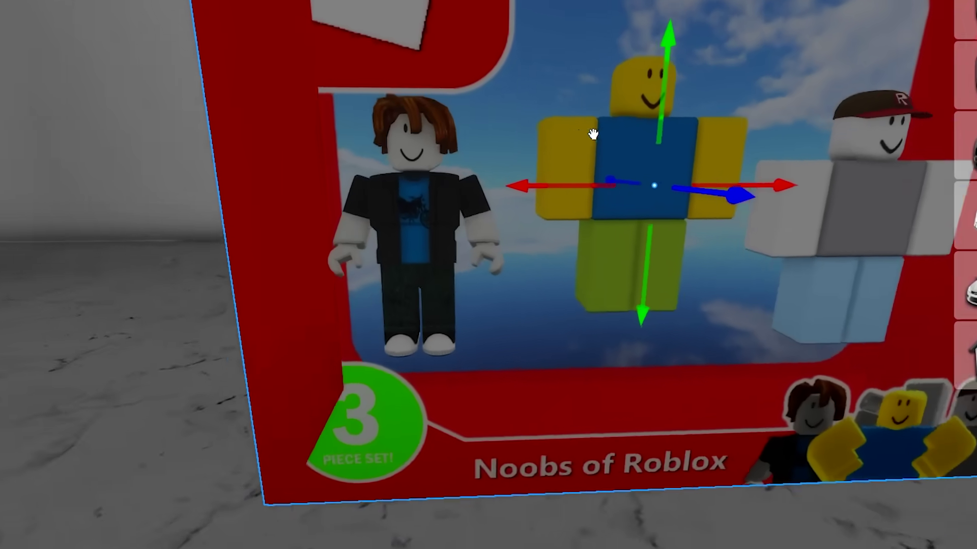
pyautogui.scroll(-3, 596, 132)
pyautogui.scroll(2, 603, 128)
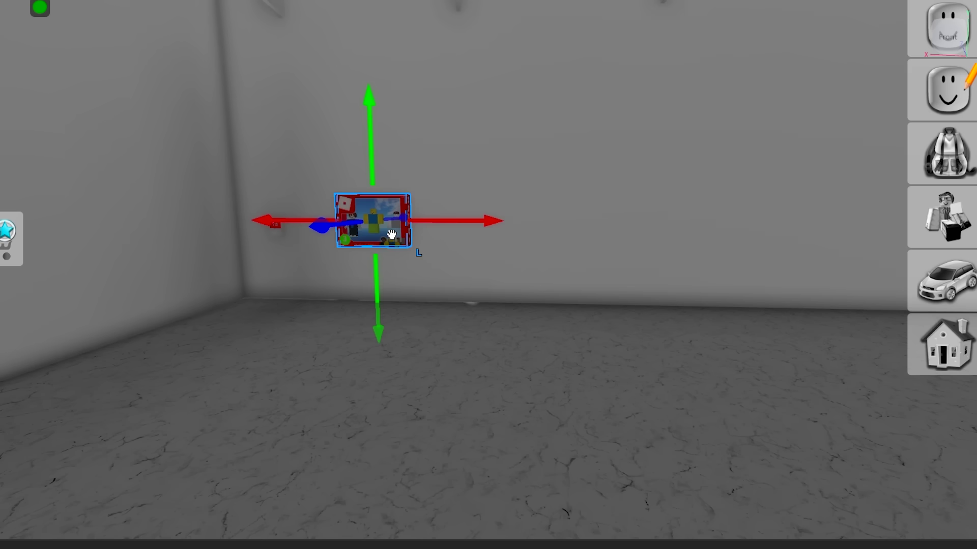
pyautogui.scroll(-5, 562, 226)
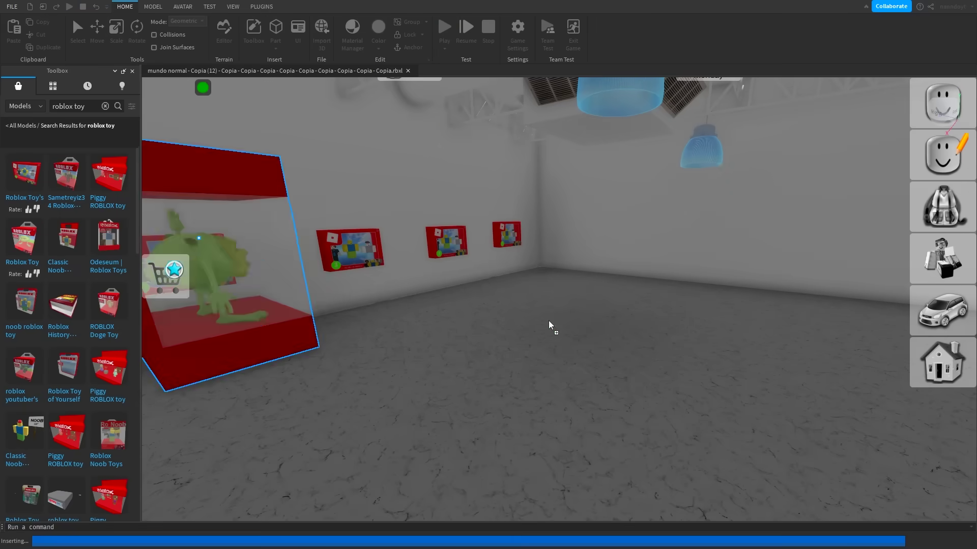
pyautogui.press('f')
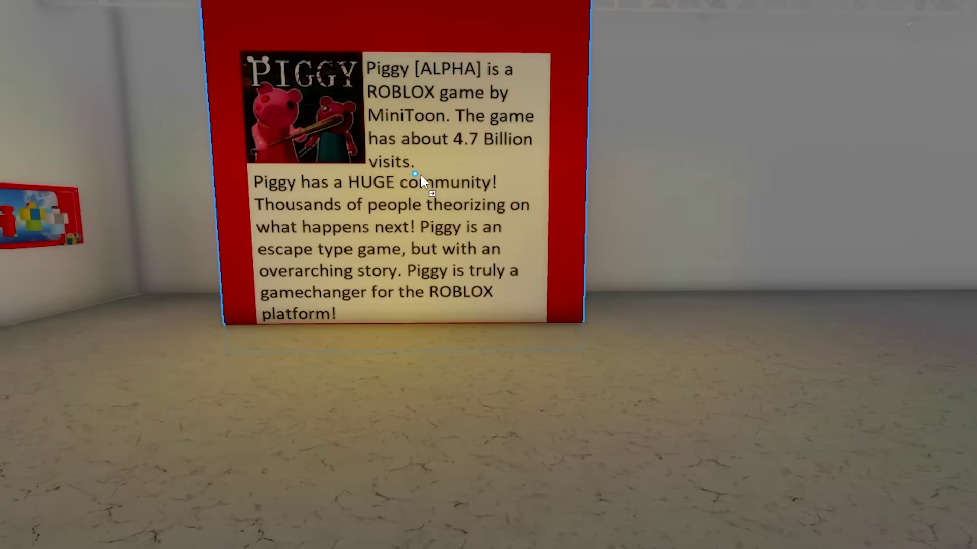
pyautogui.hotkey('ctrl', '4')
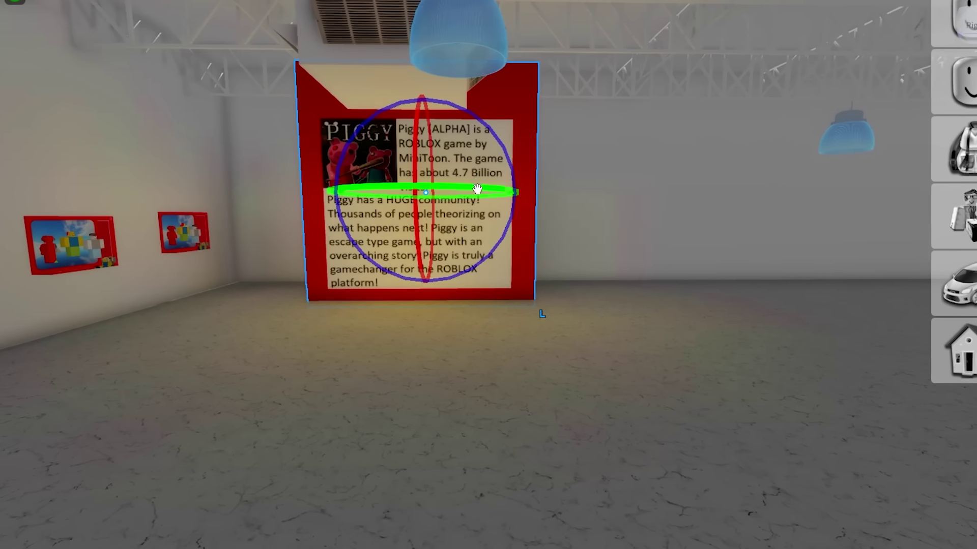
pyautogui.moveTo(396, 167); pyautogui.dragTo(300, 379)
pyautogui.hotkey('ctrl', 'r')
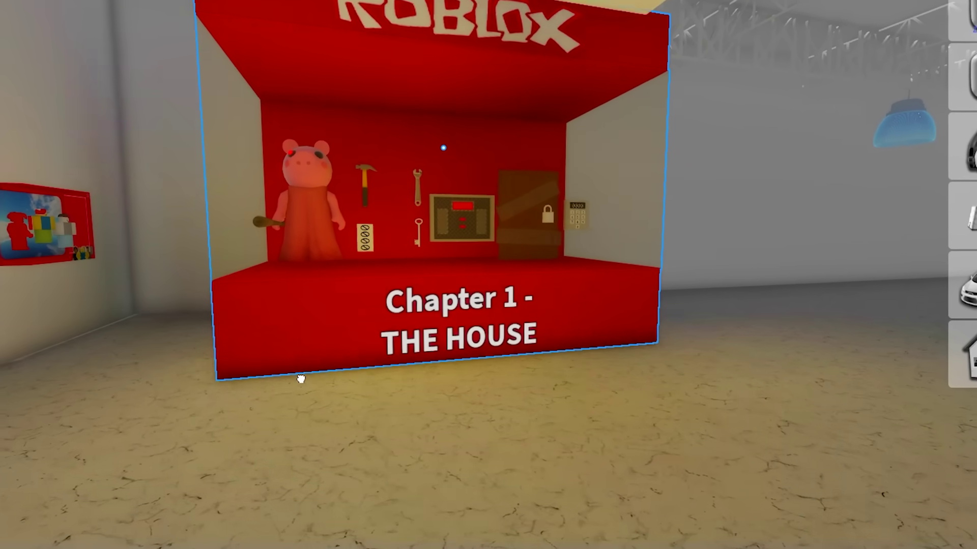
pyautogui.hotkey('ctrl', 'd')
pyautogui.hotkey('ctrl', '2')
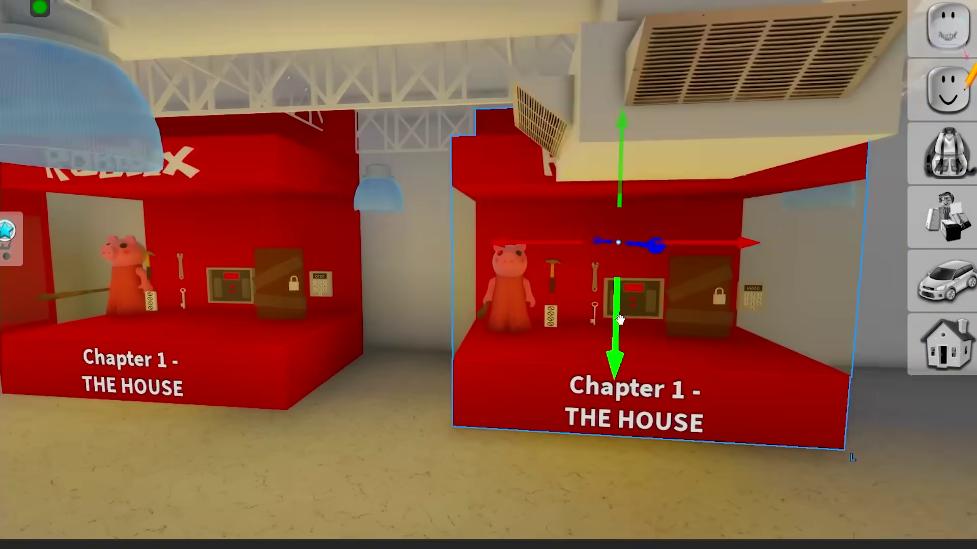
pyautogui.moveTo(624, 370); pyautogui.dragTo(624, 321)
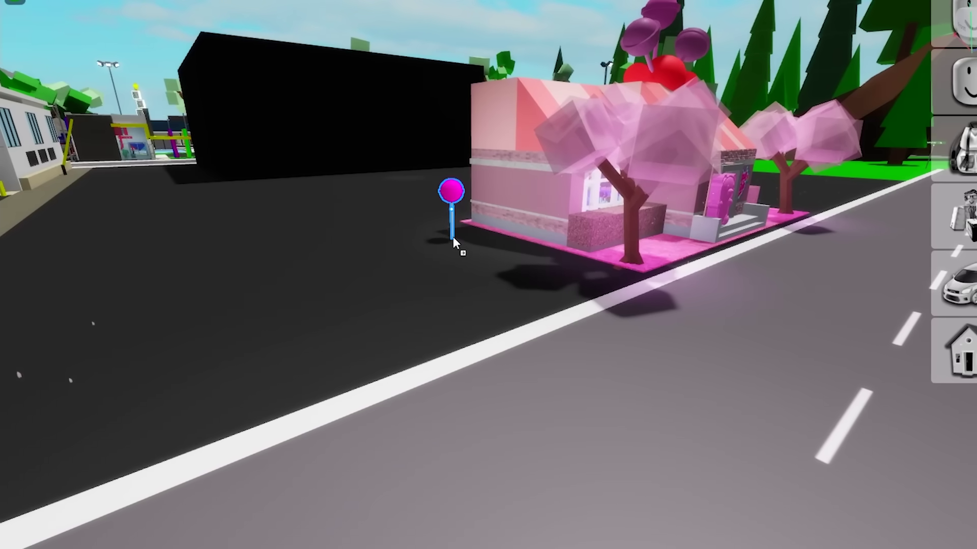
# Position the candy cane and a small lollipop beside the candy shop on the chocolate plot.
pyautogui.click(453, 240)
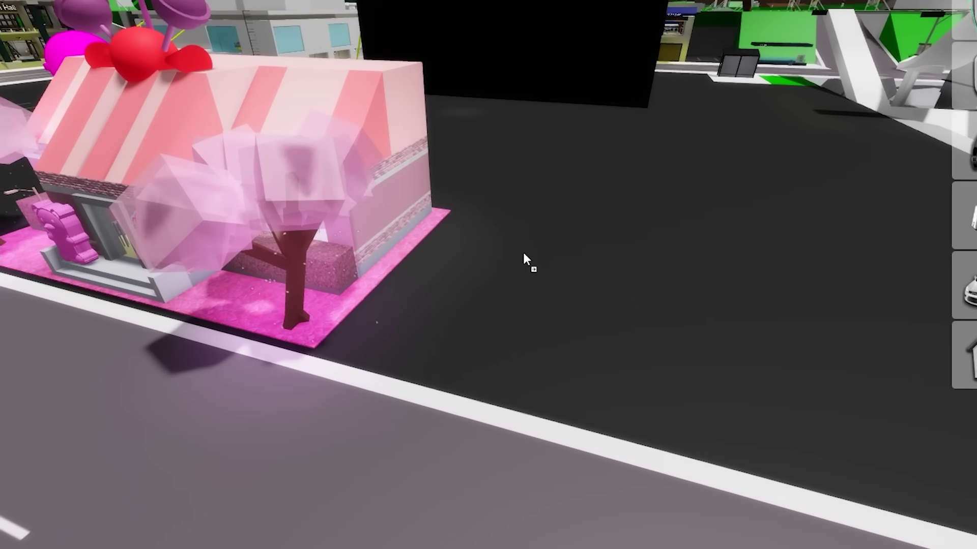
pyautogui.click(471, 235)
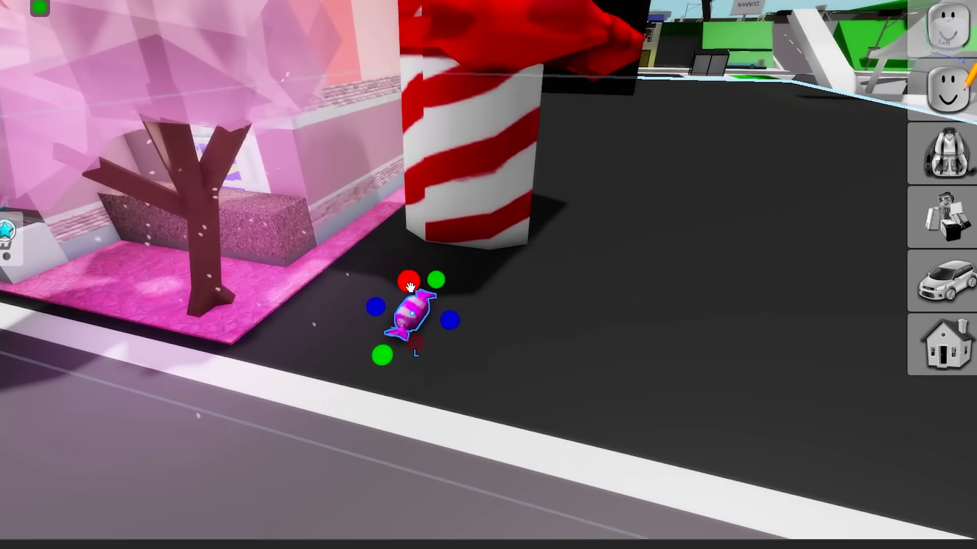
pyautogui.moveTo(491, 368); pyautogui.dragTo(596, 318, button='right')
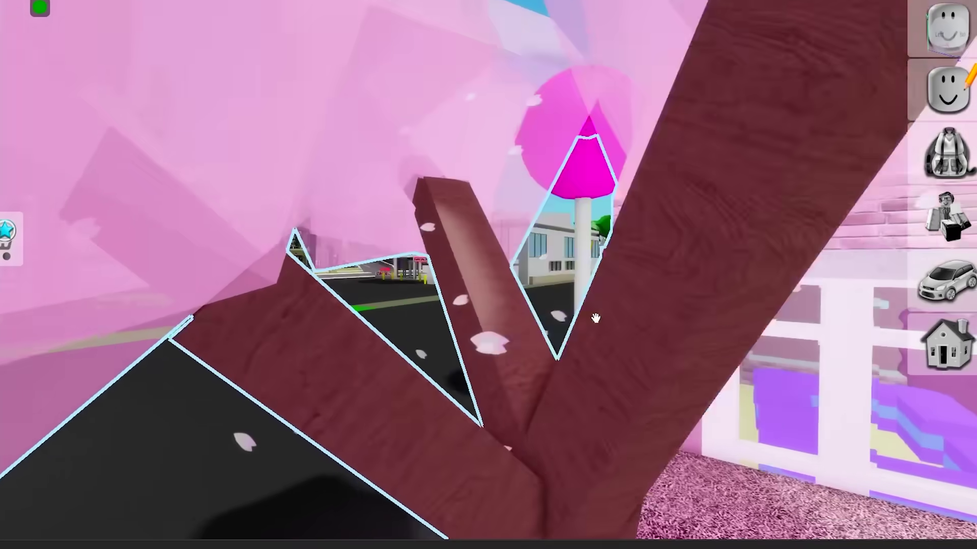
pyautogui.press('f')
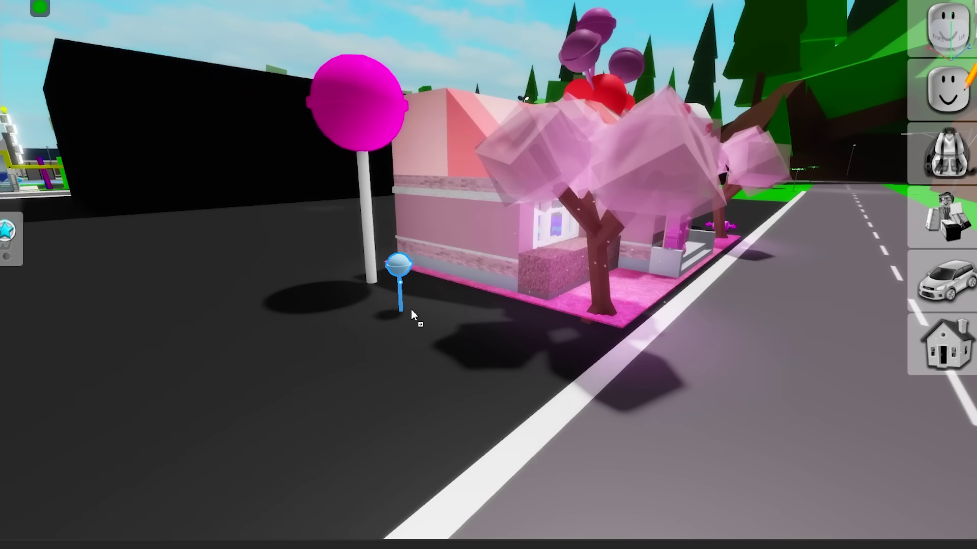
pyautogui.moveTo(368, 358)
pyautogui.mouseDown(button='right')
pyautogui.moveTo(505, 306)
pyautogui.moveTo(296, 208)
pyautogui.moveTo(351, 229)
pyautogui.mouseUp(button='right')
pyautogui.scroll(-5, 509, 313)
pyautogui.scroll(3, 352, 229)
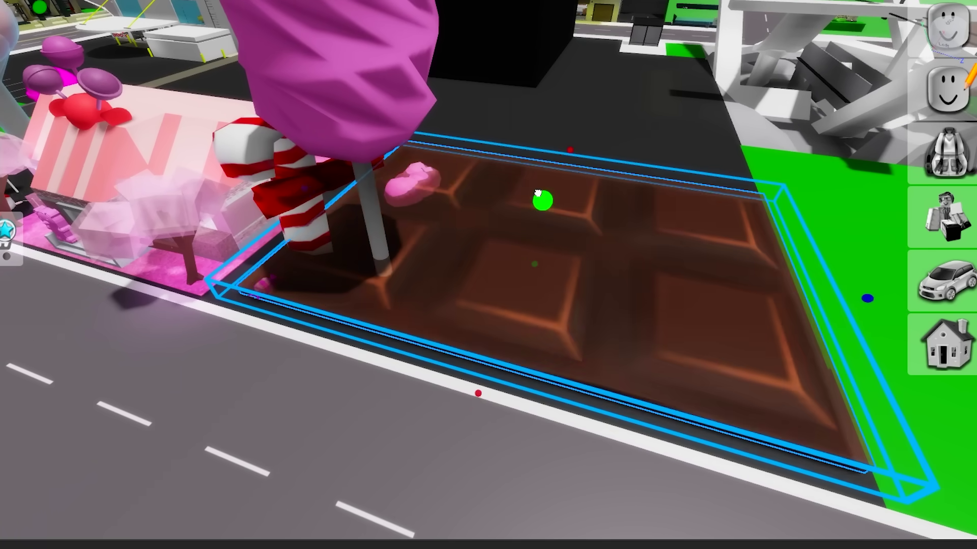
pyautogui.scroll(3, 538, 195)
pyautogui.moveTo(813, 209); pyautogui.dragTo(793, 333, button='right')
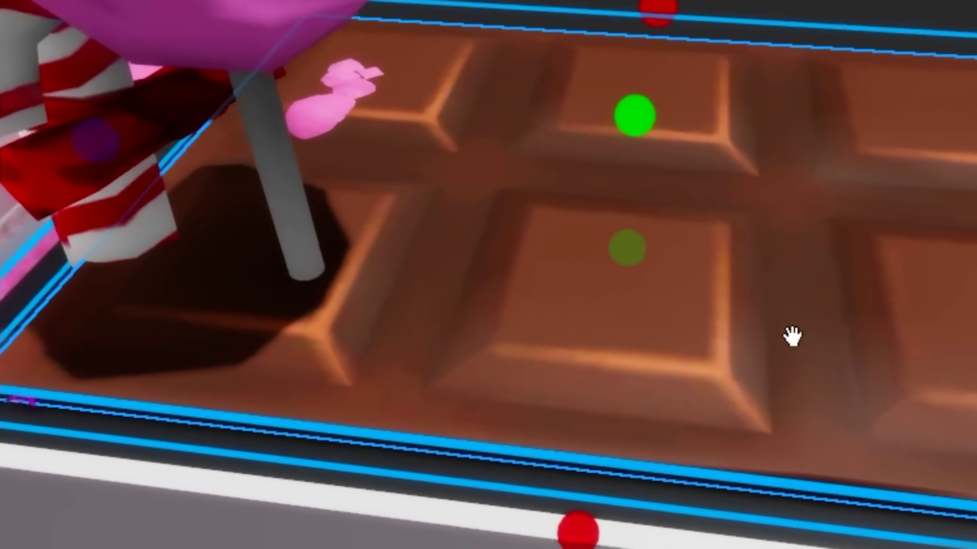
pyautogui.scroll(-8, 794, 333)
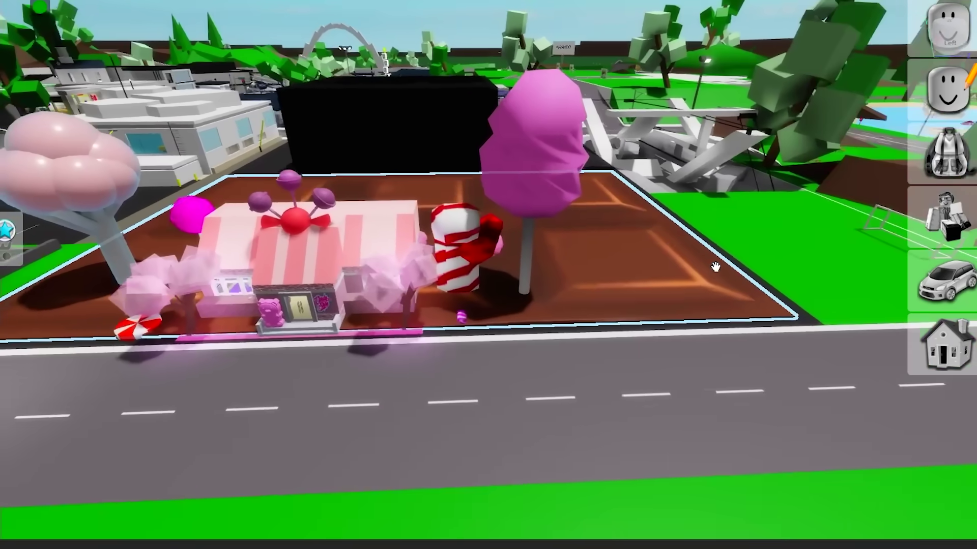
pyautogui.moveTo(716, 266); pyautogui.dragTo(714, 267, button='right')
pyautogui.scroll(3, 714, 266)
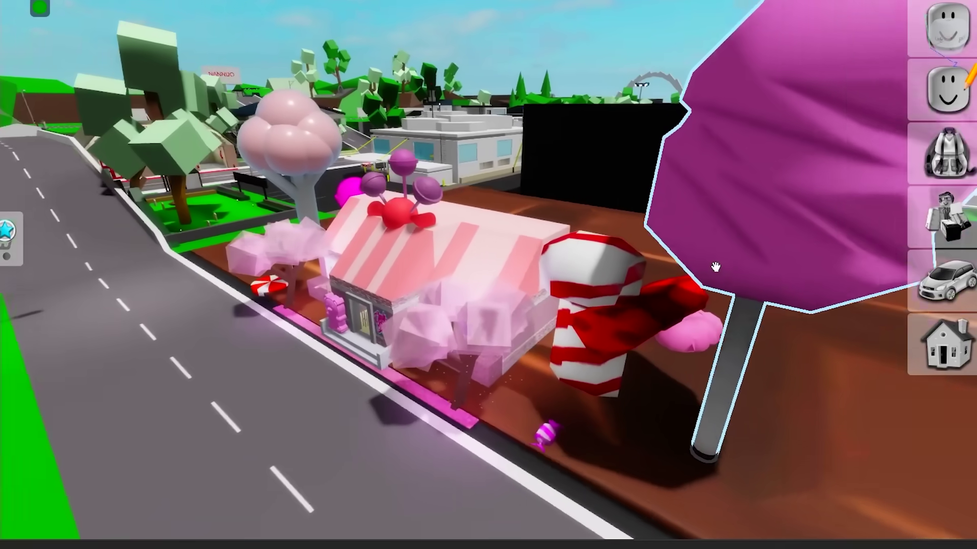
pyautogui.scroll(2, 716, 267)
pyautogui.scroll(3, 715, 266)
pyautogui.scroll(3, 715, 267)
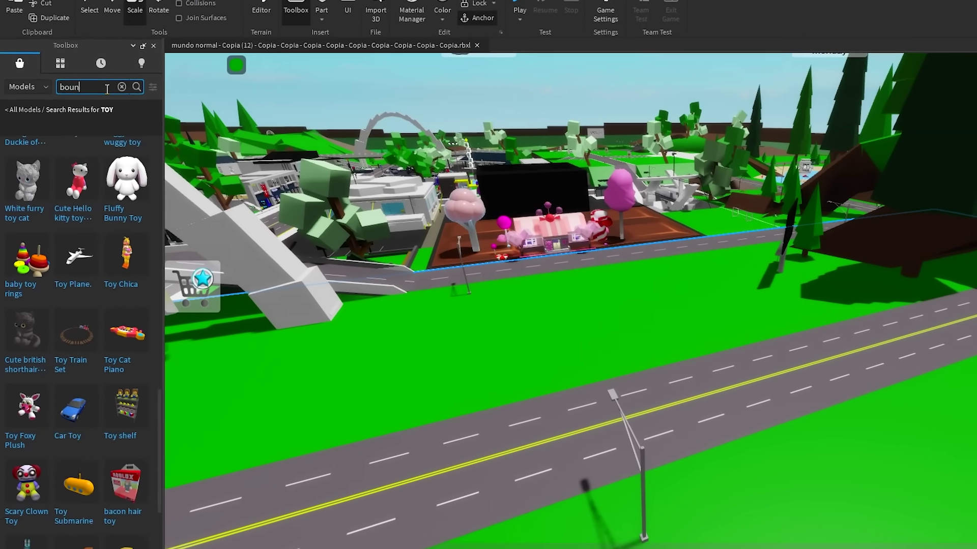
pyautogui.write('bounce gou')
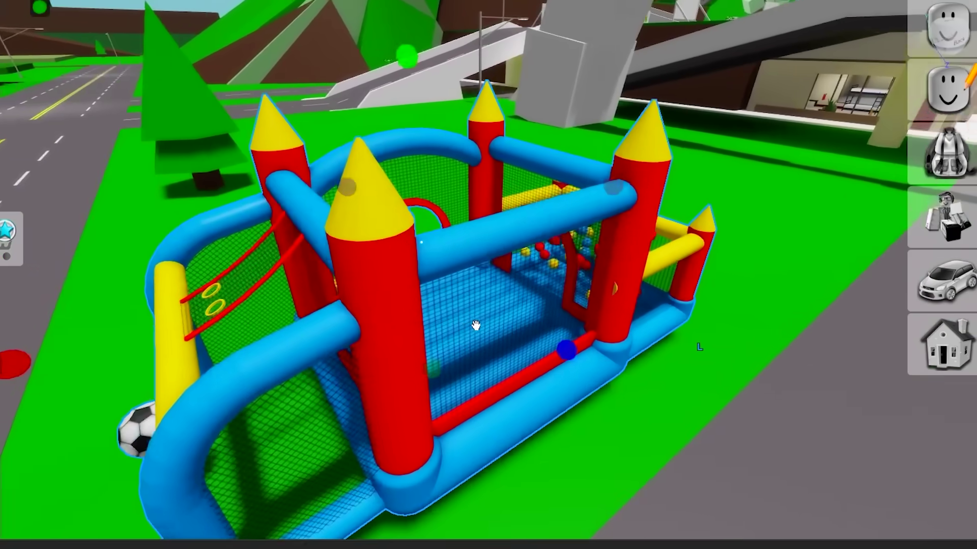
pyautogui.scroll(-3, 475, 326)
pyautogui.scroll(-3, 476, 326)
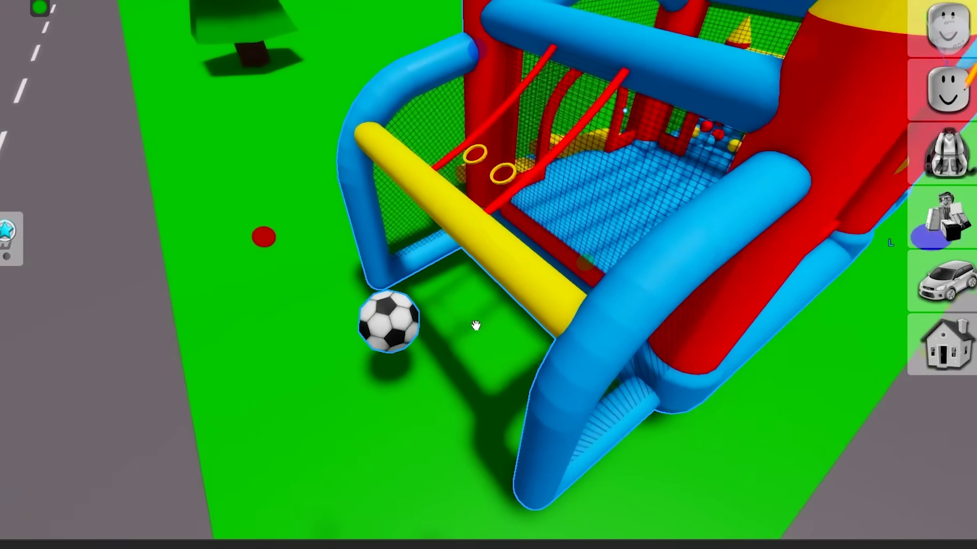
pyautogui.scroll(-5, 475, 326)
pyautogui.scroll(-2, 475, 332)
# Scale up the bounce house and place gift boxes on the grass near the Ferris wheel.
pyautogui.moveTo(431, 313); pyautogui.dragTo(436, 201)
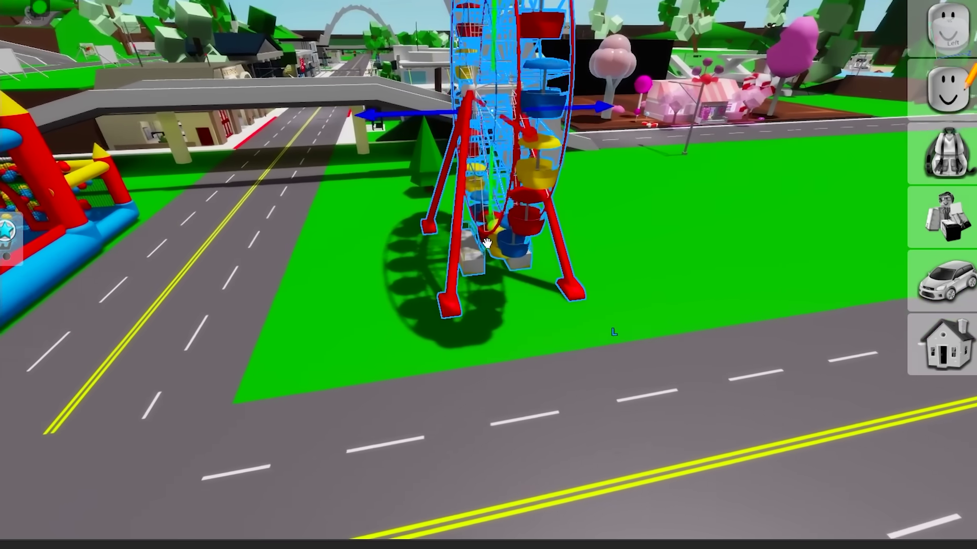
pyautogui.scroll(-3, 486, 242)
pyautogui.moveTo(486, 243)
pyautogui.mouseDown(button='right')
pyautogui.moveTo(466, 317)
pyautogui.moveTo(580, 306)
pyautogui.mouseUp(button='right')
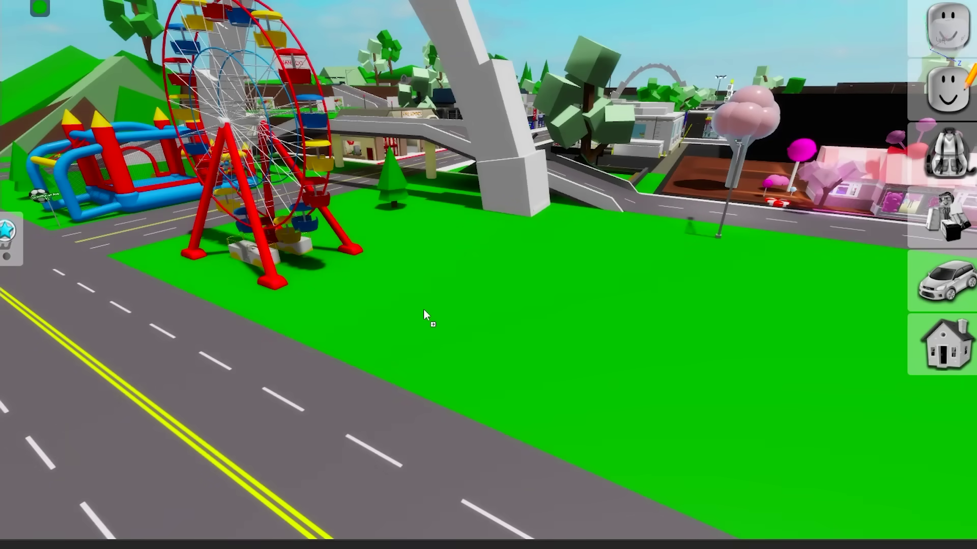
pyautogui.click(437, 319)
pyautogui.scroll(5, 437, 320)
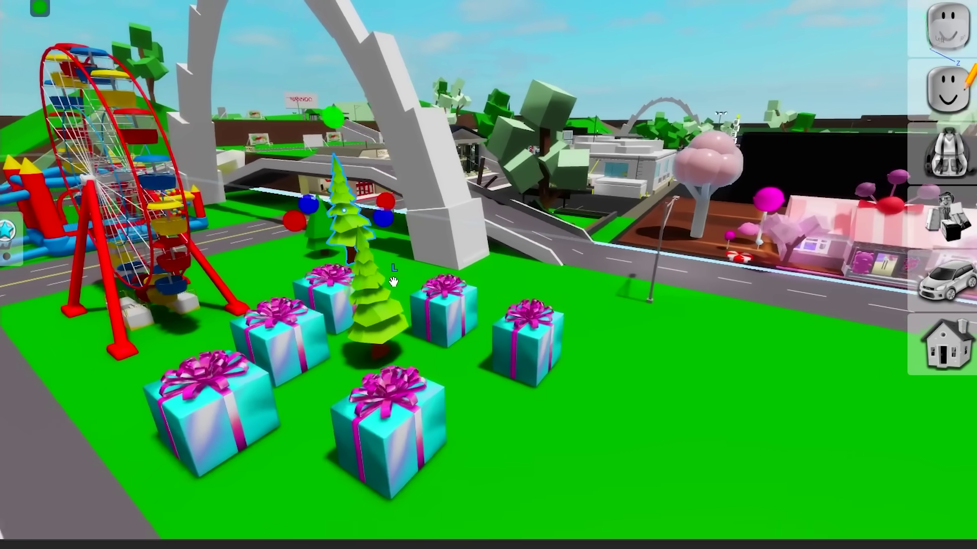
pyautogui.scroll(-5, 396, 284)
pyautogui.moveTo(458, 320); pyautogui.dragTo(534, 366, button='right')
pyautogui.scroll(2, 589, 405)
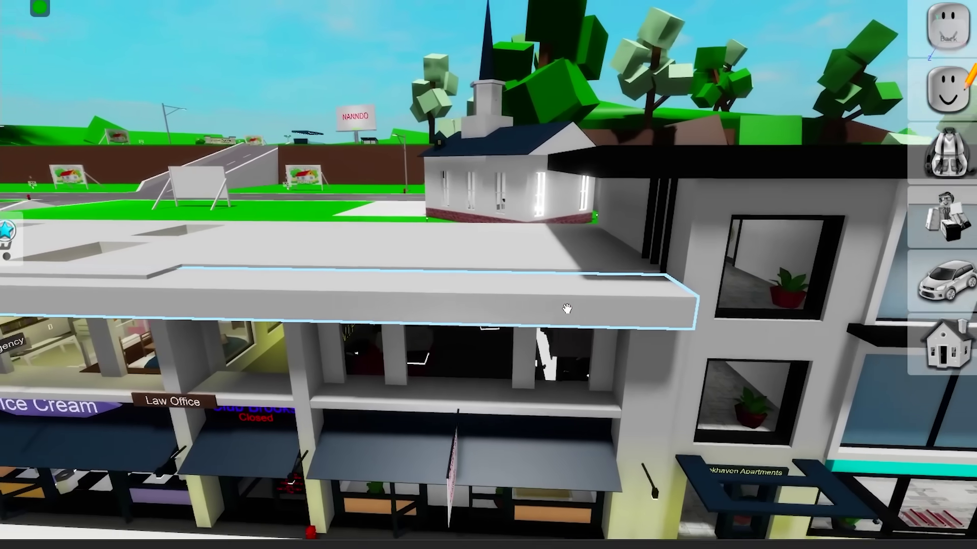
pyautogui.scroll(-3, 567, 309)
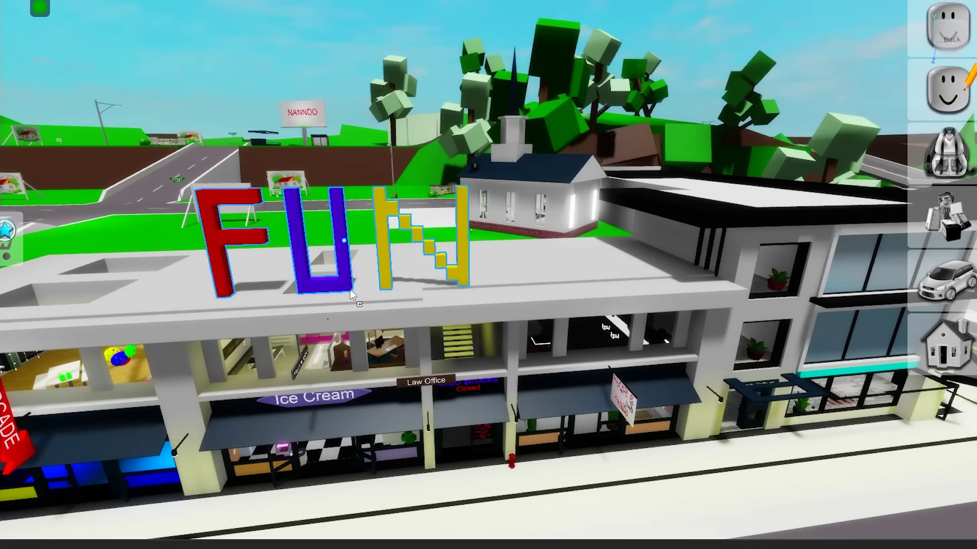
# Select the rooftop FUN letters, then drop a Ferris wheel onto the airport parking lot.
pyautogui.click(392, 281)
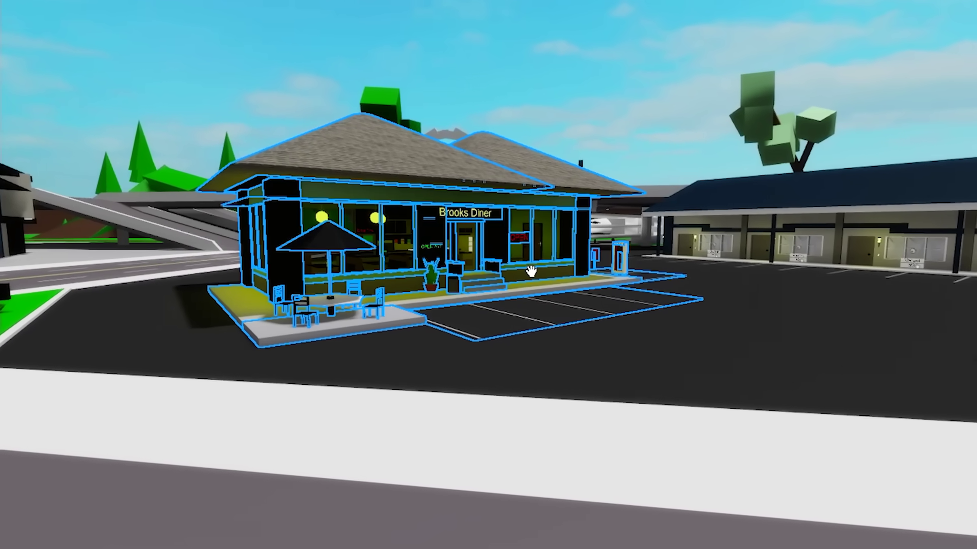
pyautogui.press('w')
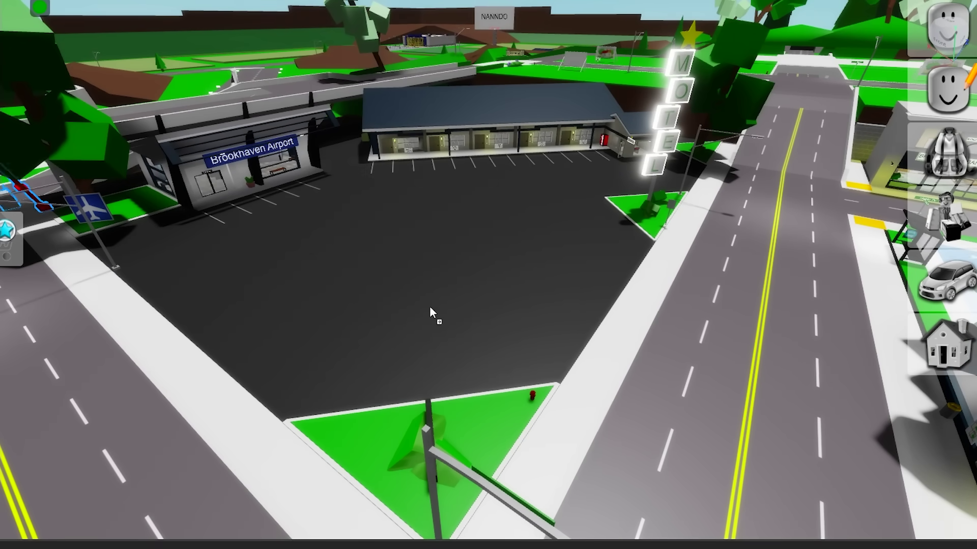
pyautogui.click(429, 306)
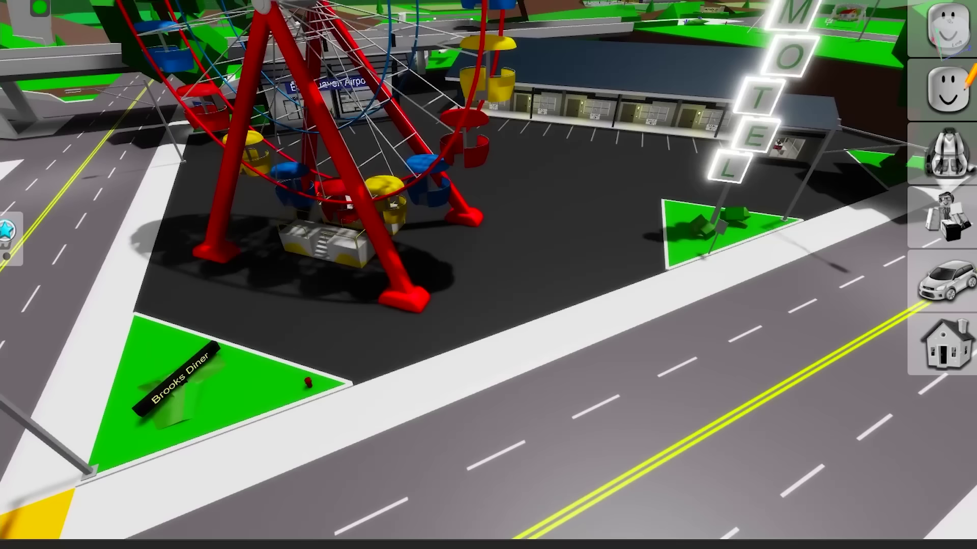
pyautogui.click(384, 345)
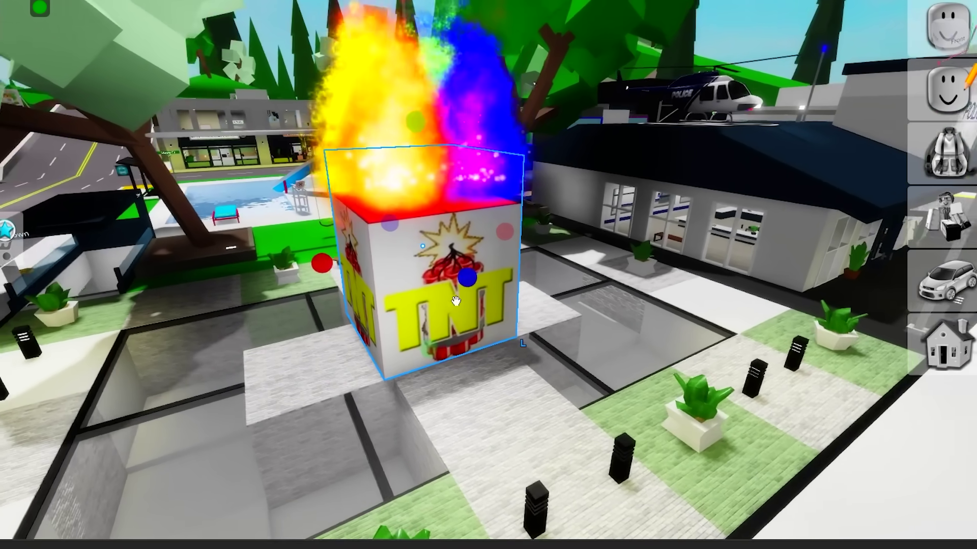
# Orbit the camera around the smoking TNT box in the plaza.
pyautogui.moveTo(429, 330)
pyautogui.mouseDown(button='right')
pyautogui.moveTo(559, 106)
pyautogui.moveTo(548, 118)
pyautogui.mouseUp(button='right')
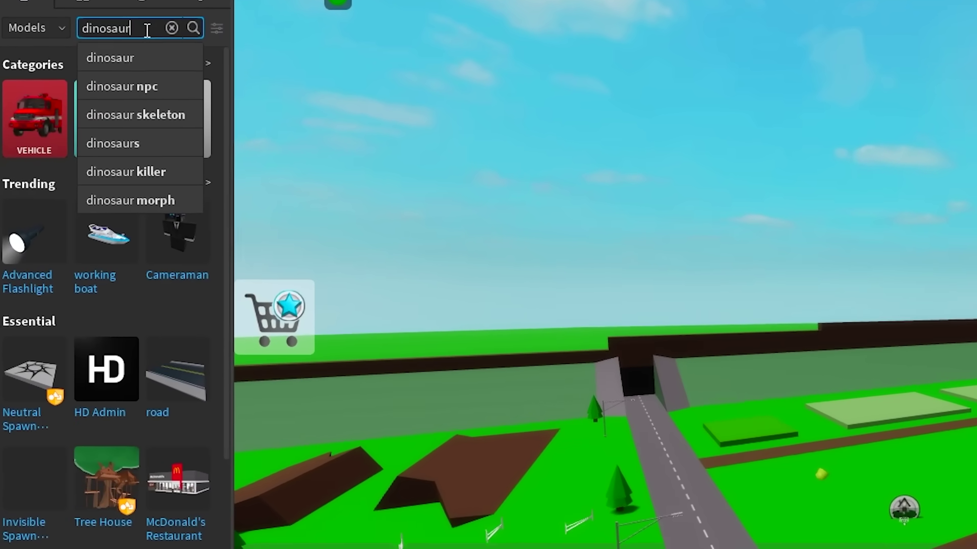
# Search for dinosaurs, then rotate and position the raptor, blue dragon and skeleton dinosaur.
pyautogui.press('Return')
pyautogui.scroll(-5, 140, 188)
pyautogui.scroll(-2, 37, 347)
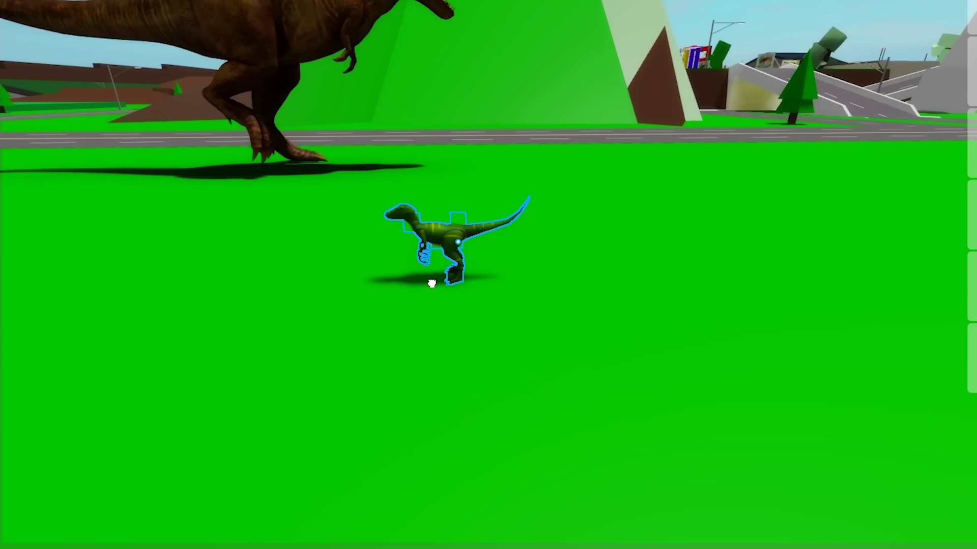
pyautogui.hotkey('ctrl', '4')
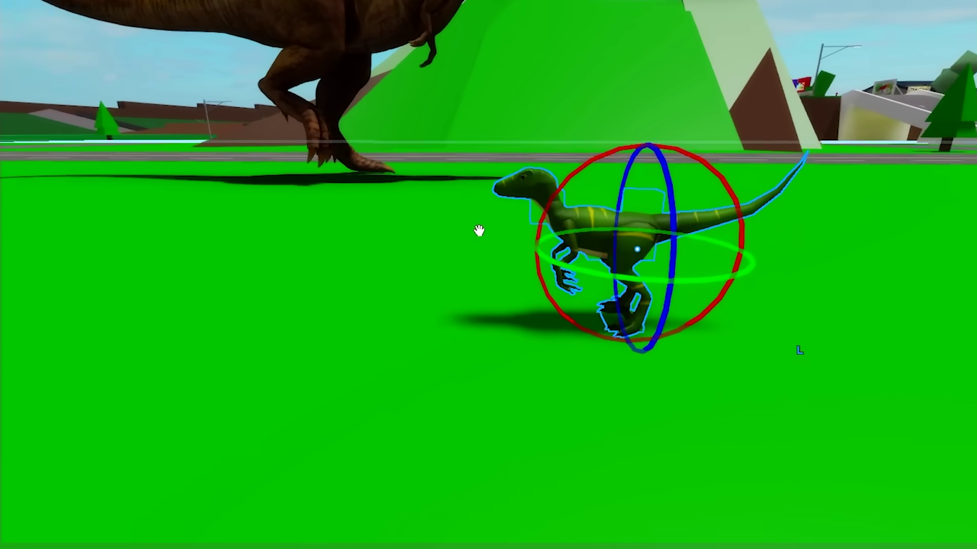
pyautogui.moveTo(431, 283); pyautogui.dragTo(517, 190, button='right')
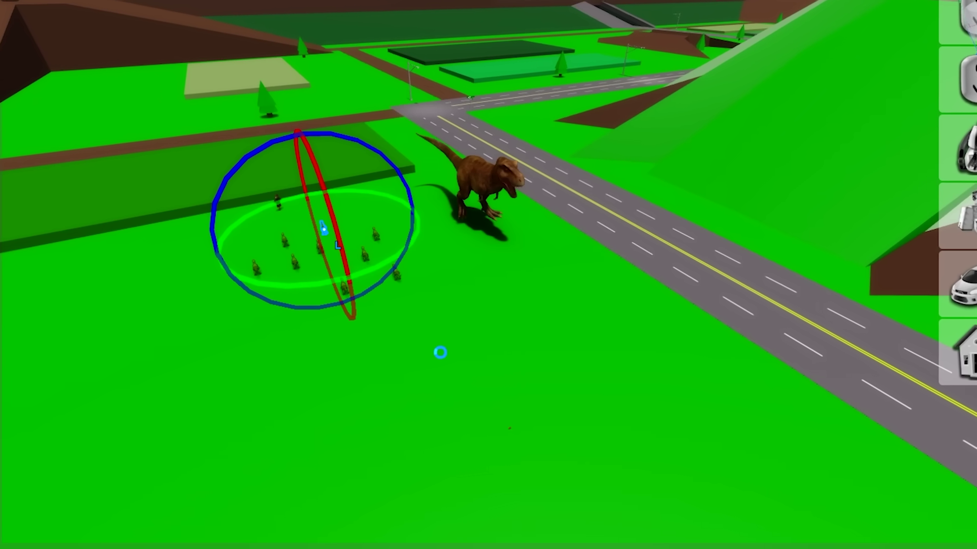
pyautogui.scroll(3, 552, 348)
pyautogui.scroll(3, 557, 353)
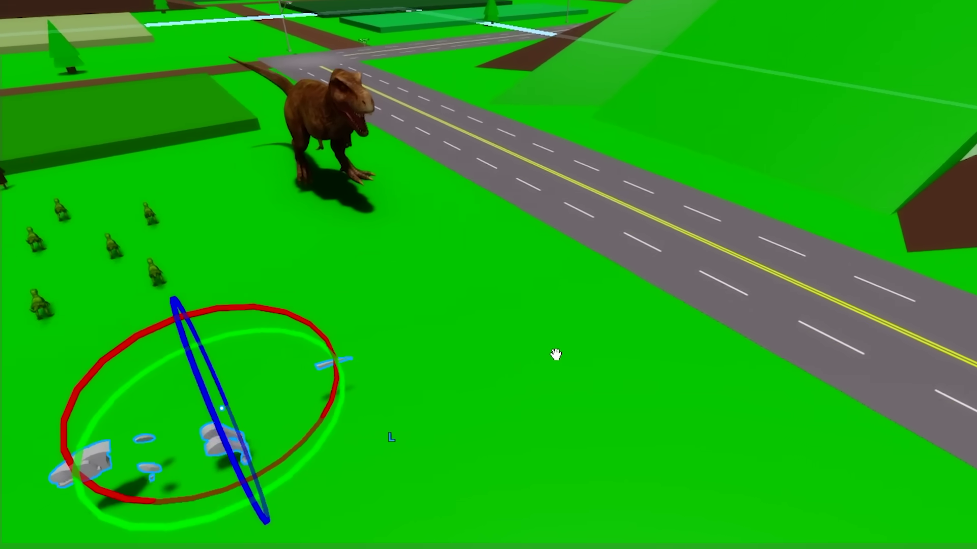
pyautogui.scroll(2, 558, 356)
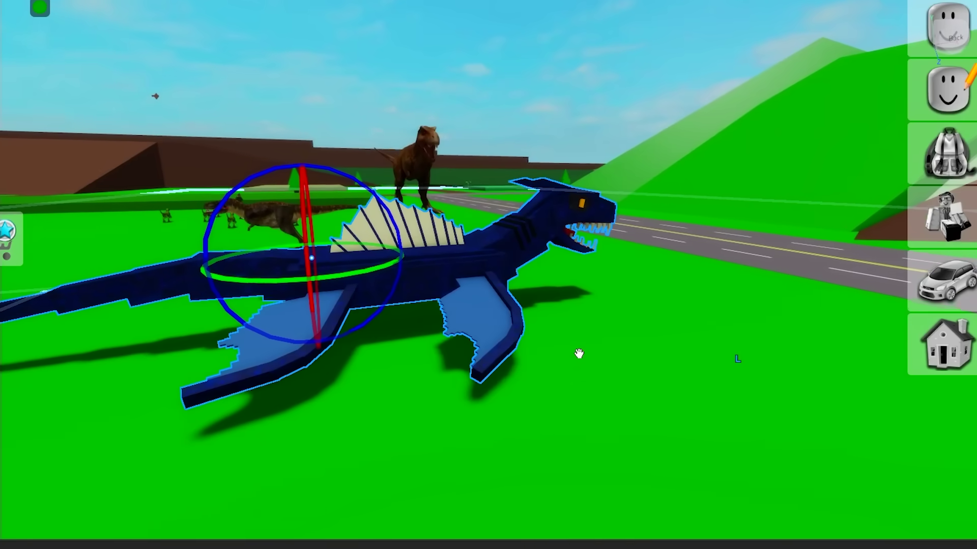
pyautogui.moveTo(580, 354); pyautogui.dragTo(606, 374, button='right')
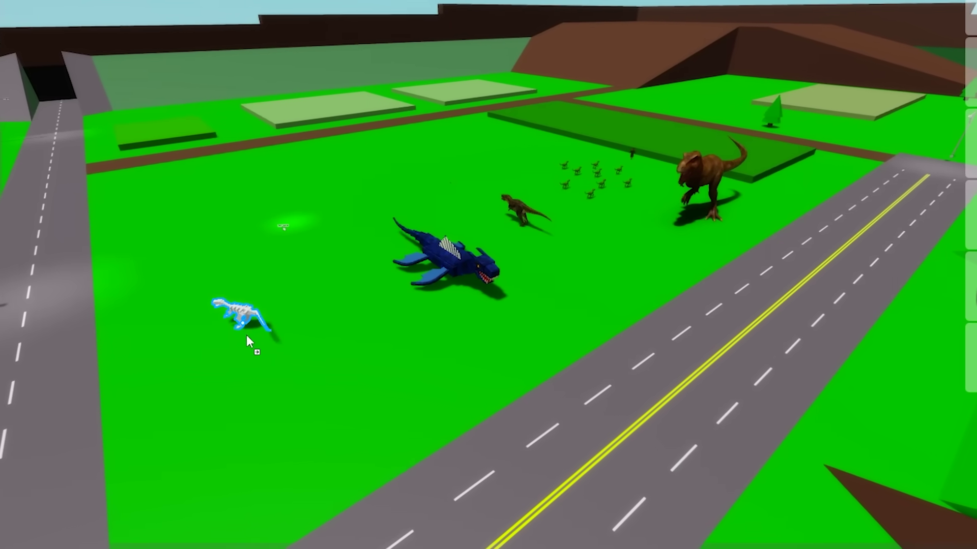
pyautogui.click(246, 336)
pyautogui.press('f')
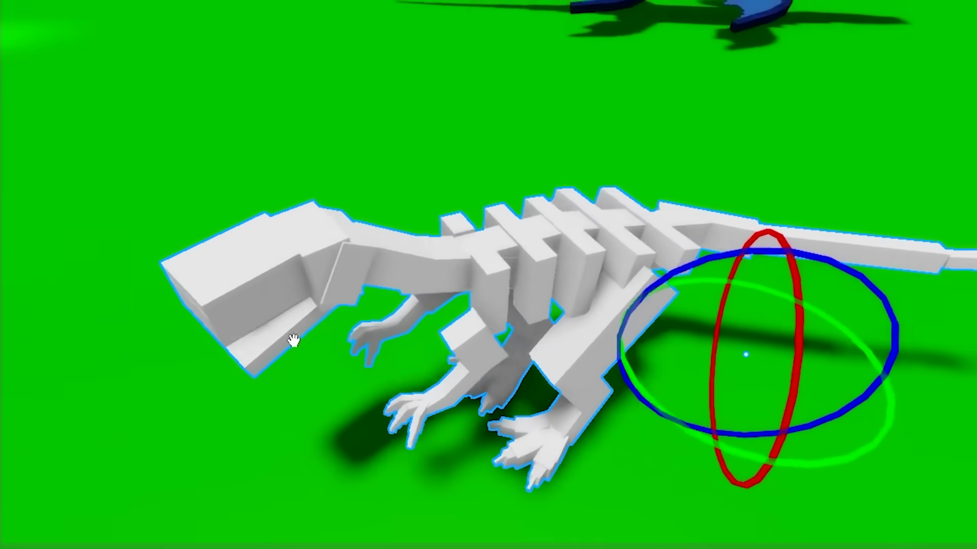
pyautogui.moveTo(294, 340)
pyautogui.mouseDown(button='right')
pyautogui.moveTo(305, 324)
pyautogui.moveTo(279, 328)
pyautogui.mouseUp(button='right')
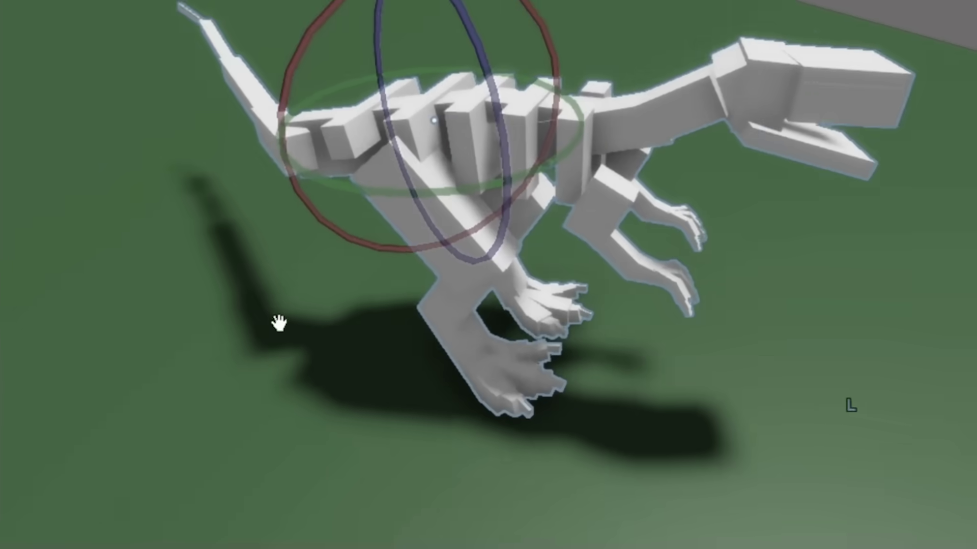
pyautogui.hotkey('ctrl', '2')
pyautogui.scroll(-5, 548, 241)
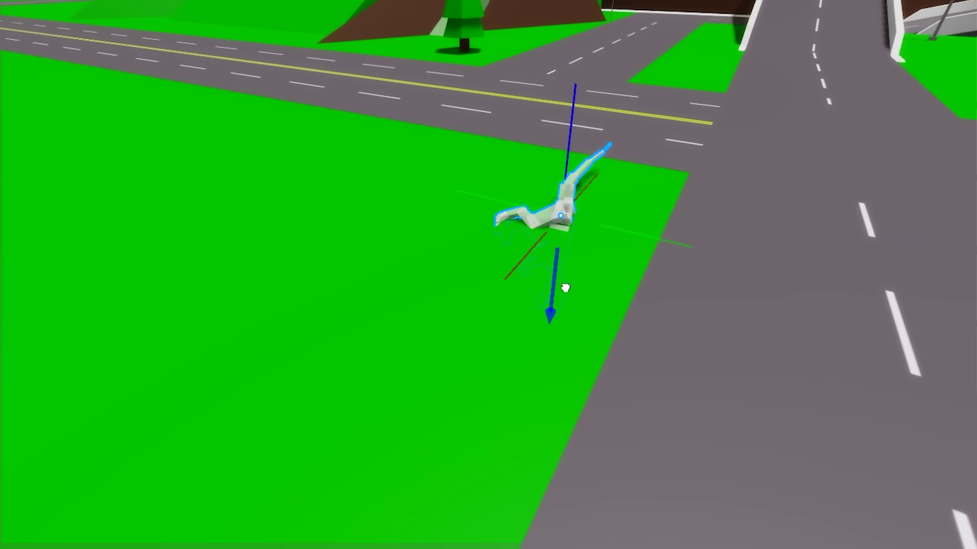
pyautogui.scroll(-5, 575, 245)
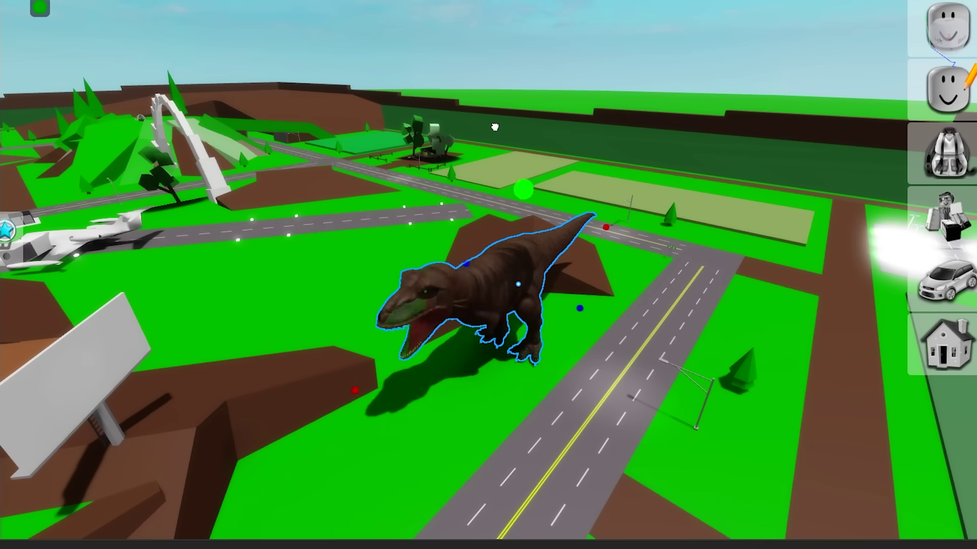
# Tilt the view up over the new T-rex and back down toward the ground.
pyautogui.moveTo(513, 228); pyautogui.dragTo(454, 281, button='right')
pyautogui.moveTo(519, 262); pyautogui.dragTo(442, 231, button='right')
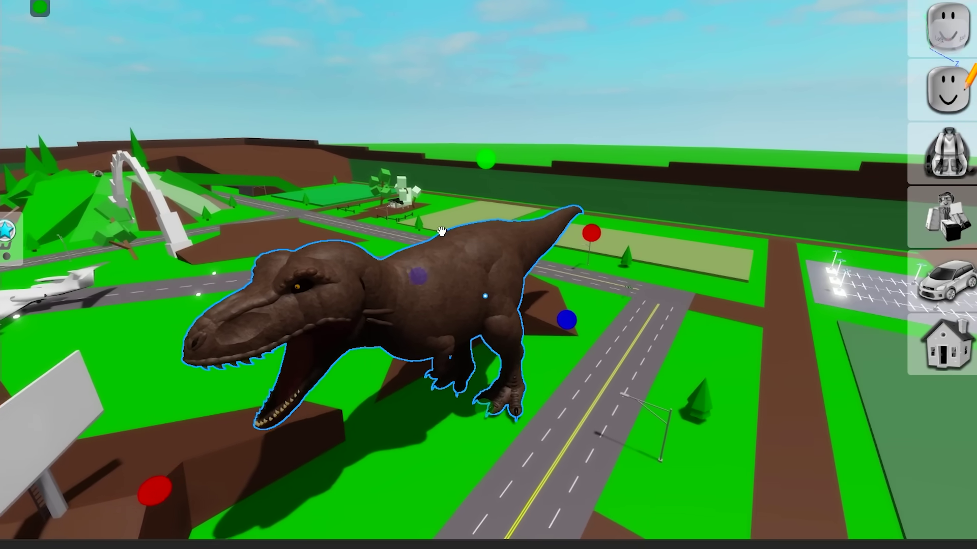
pyautogui.scroll(3, 509, 324)
pyautogui.scroll(3, 510, 324)
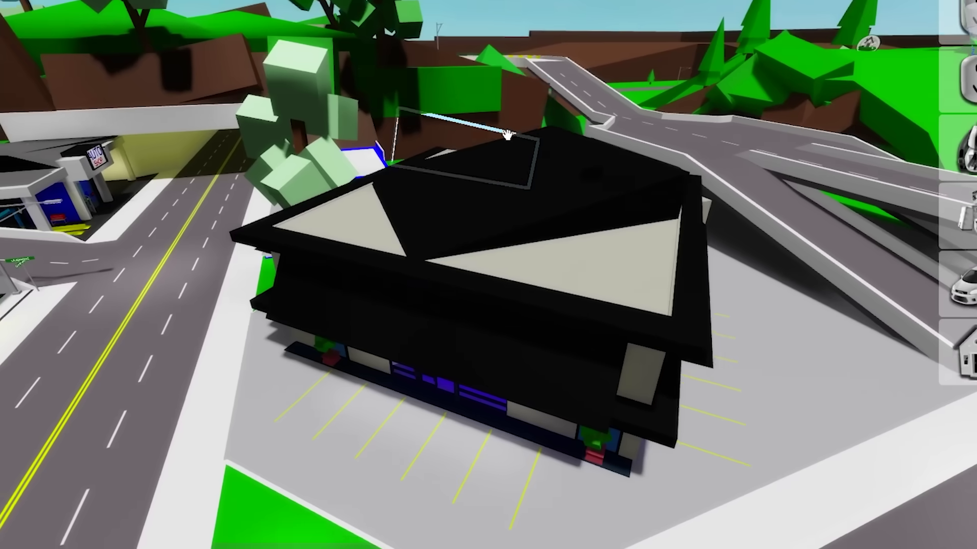
pyautogui.scroll(3, 507, 135)
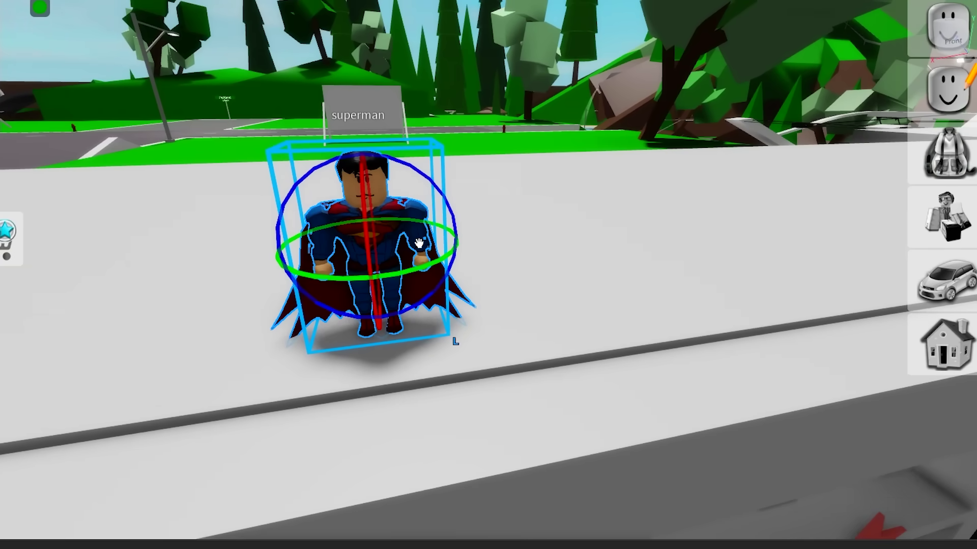
# Lift one Superman copy above the others, then select the other rooftop Superman figures.
pyautogui.moveTo(437, 202); pyautogui.dragTo(379, 146)
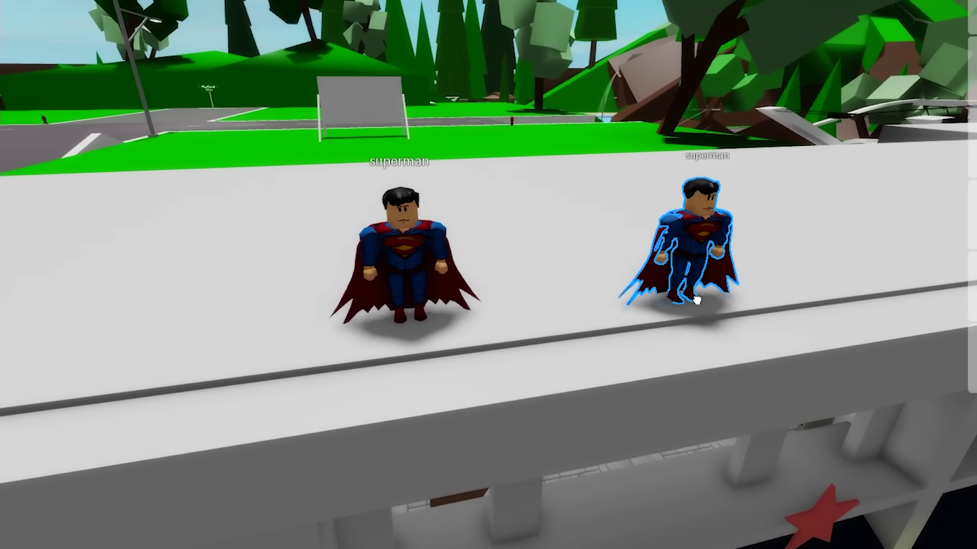
pyautogui.click(696, 301)
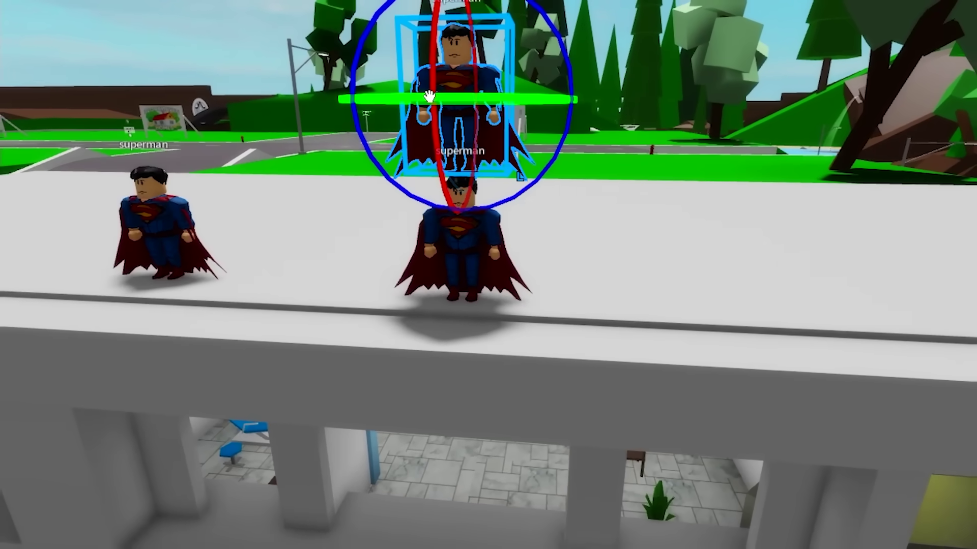
pyautogui.click(865, 316)
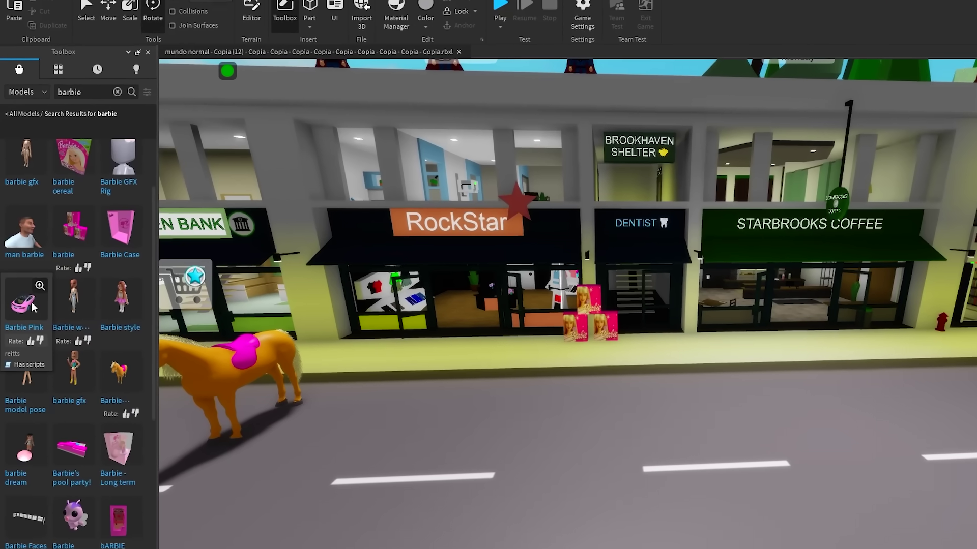
# Park a pink Barbie car beside the horse on the street and rotate it into place.
pyautogui.click(32, 307)
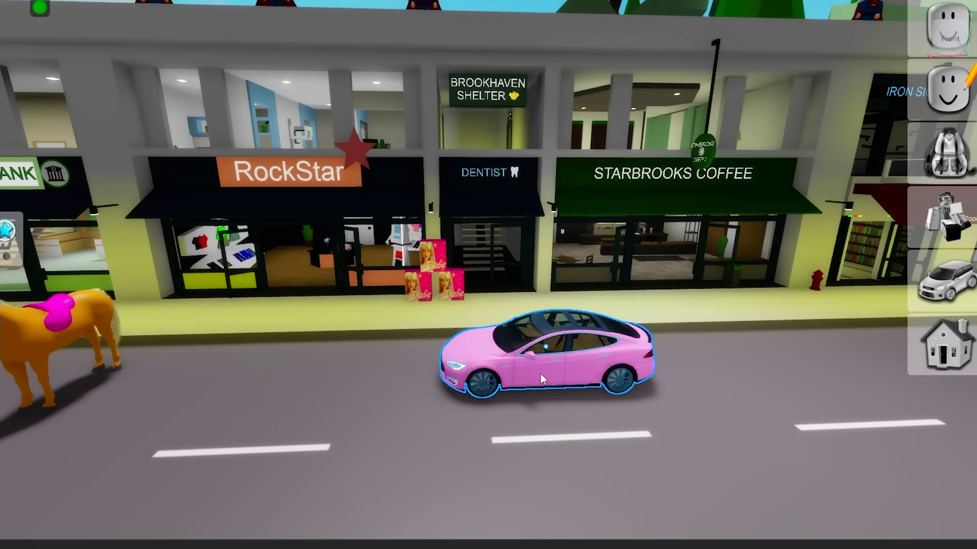
pyautogui.hotkey('ctrl', '4')
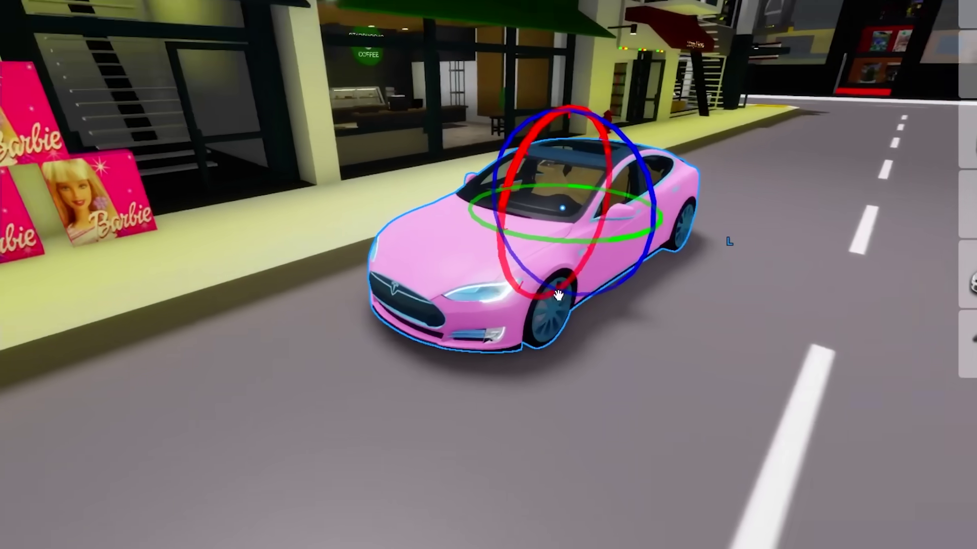
pyautogui.moveTo(540, 374)
pyautogui.mouseDown(button='right')
pyautogui.moveTo(563, 288)
pyautogui.moveTo(595, 277)
pyautogui.mouseUp(button='right')
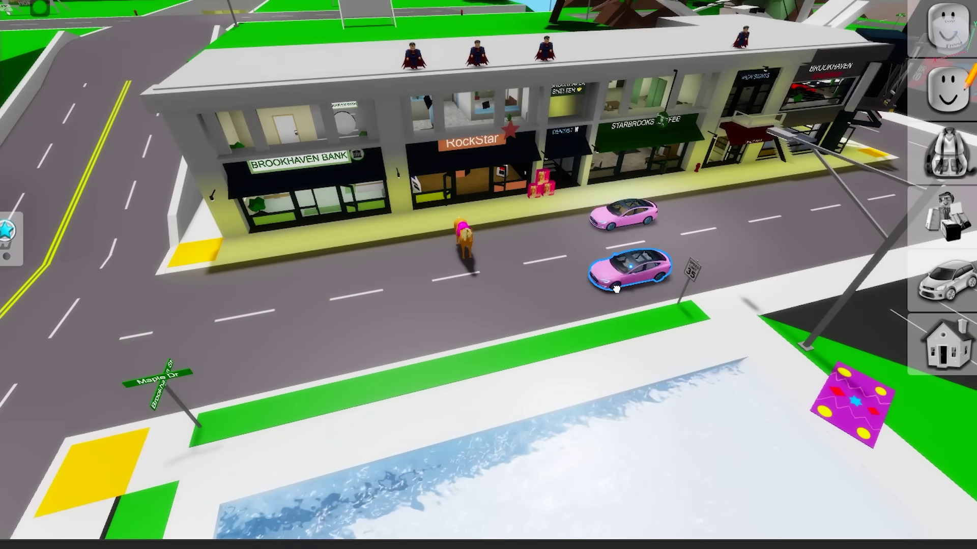
pyautogui.click(464, 238)
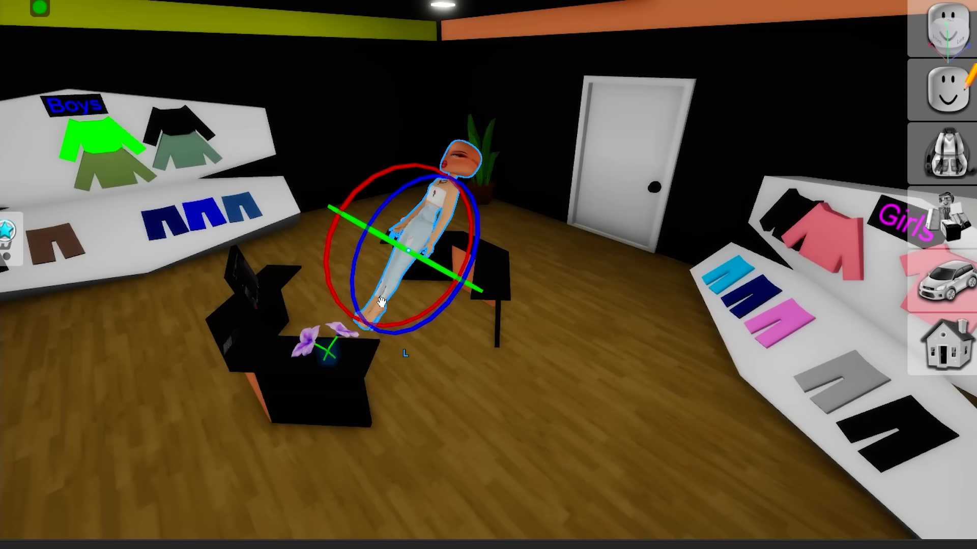
# Orbit inside the RockStar shop to face the doll between the Boys and Girls racks.
pyautogui.moveTo(404, 297); pyautogui.dragTo(551, 256, button='right')
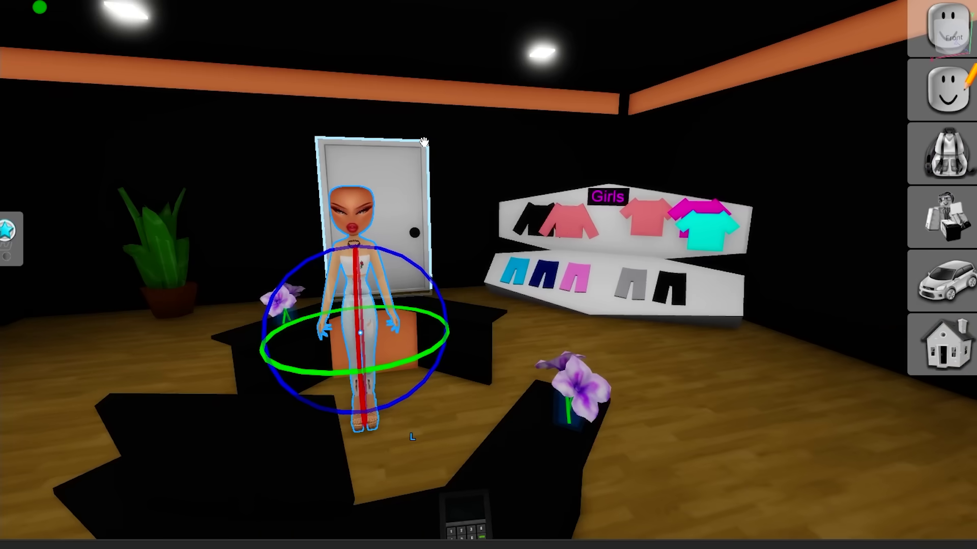
pyautogui.scroll(5, 551, 256)
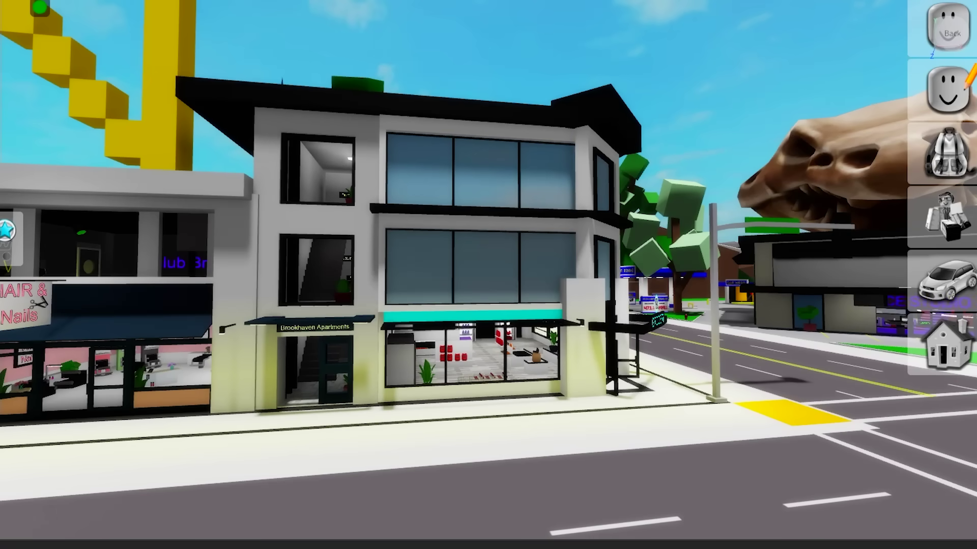
# Drag Spider-Man onto the Brookhaven Apartments facade above the sidewalk.
pyautogui.click(492, 185)
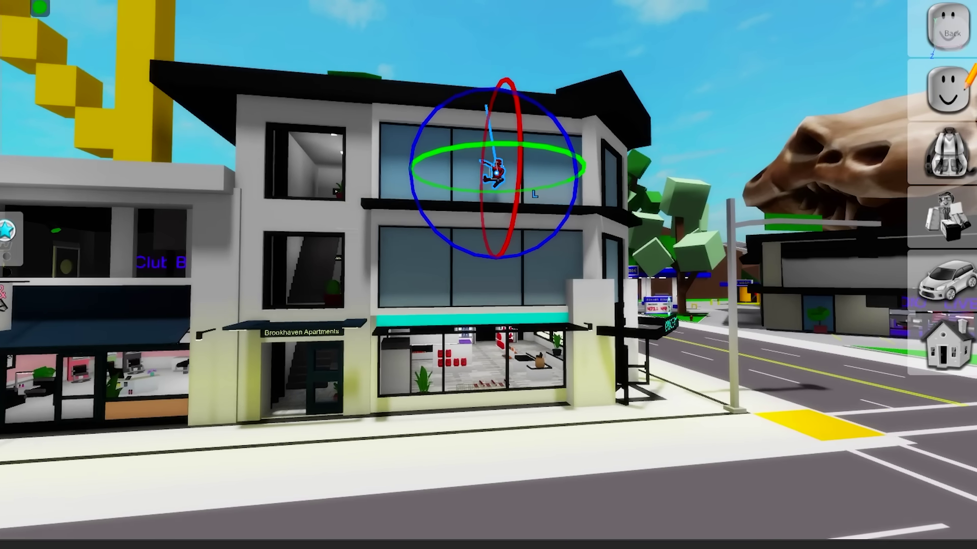
pyautogui.moveTo(492, 186); pyautogui.dragTo(386, 339, button='right')
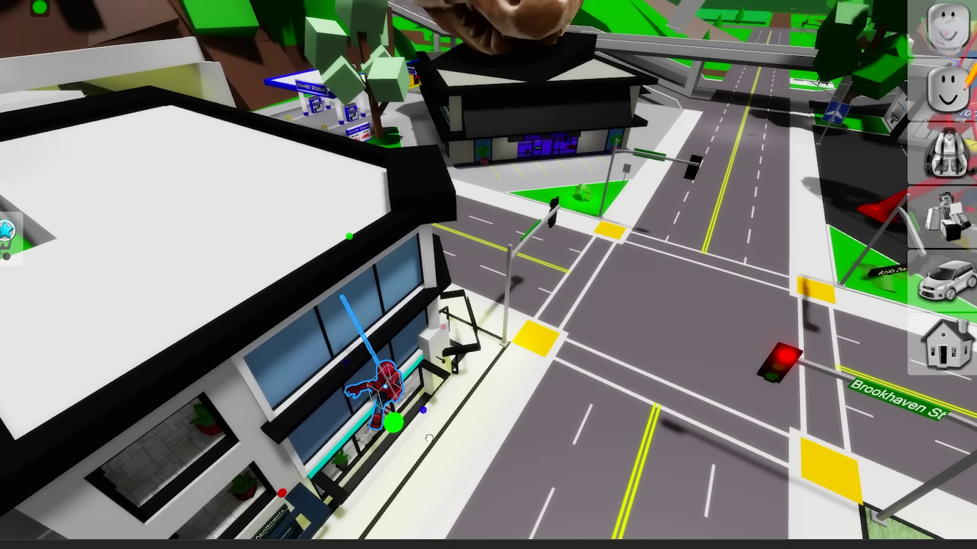
pyautogui.moveTo(390, 420); pyautogui.dragTo(477, 356, button='right')
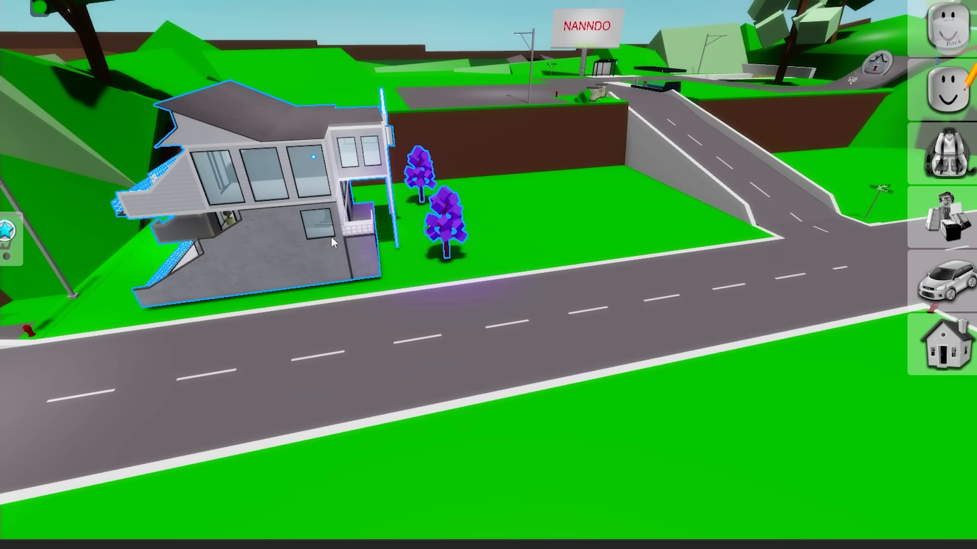
pyautogui.scroll(3, 331, 237)
# Rotate the modern white house to face the road, then select the pink house beside it.
pyautogui.press('r')
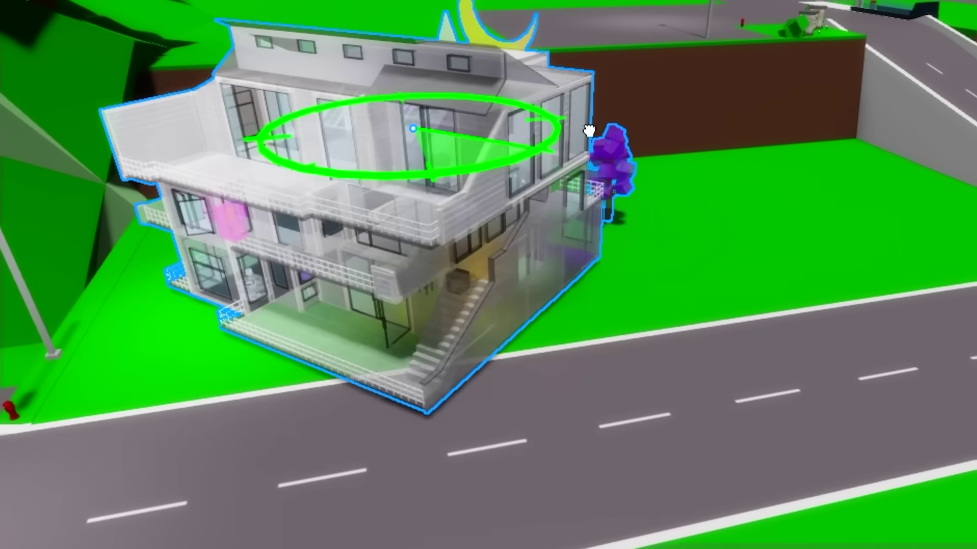
pyautogui.moveTo(380, 190)
pyautogui.mouseDown(button='right')
pyautogui.moveTo(412, 286)
pyautogui.moveTo(580, 282)
pyautogui.mouseUp(button='right')
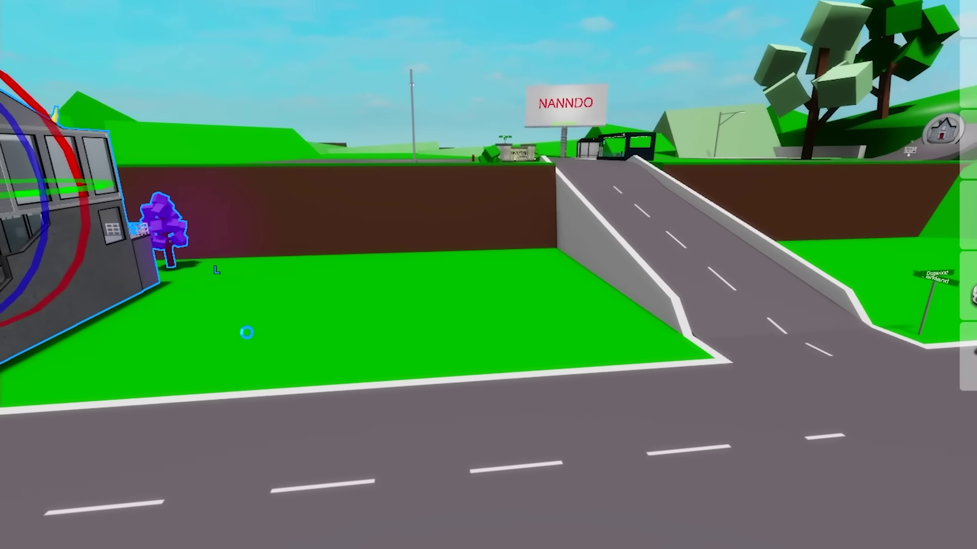
pyautogui.click(308, 323)
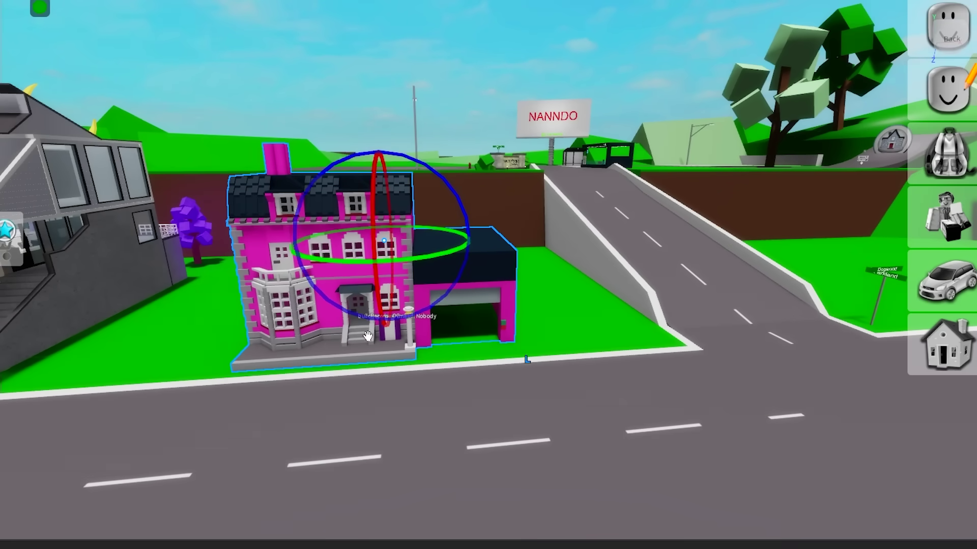
pyautogui.moveTo(367, 337); pyautogui.dragTo(507, 182, button='right')
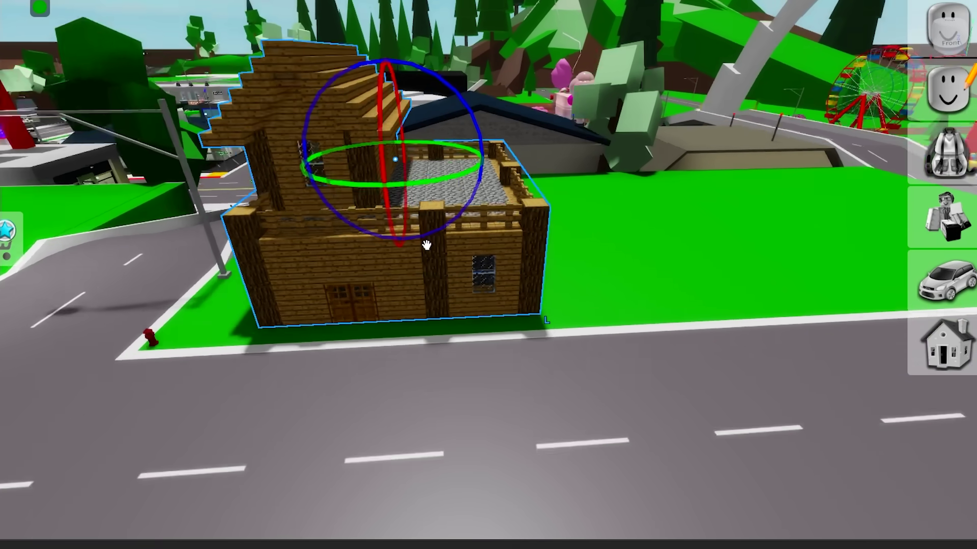
# Place Minecraft houses beside the wooden fort and a villager among them on the green lot.
pyautogui.moveTo(402, 259); pyautogui.dragTo(269, 243, button='right')
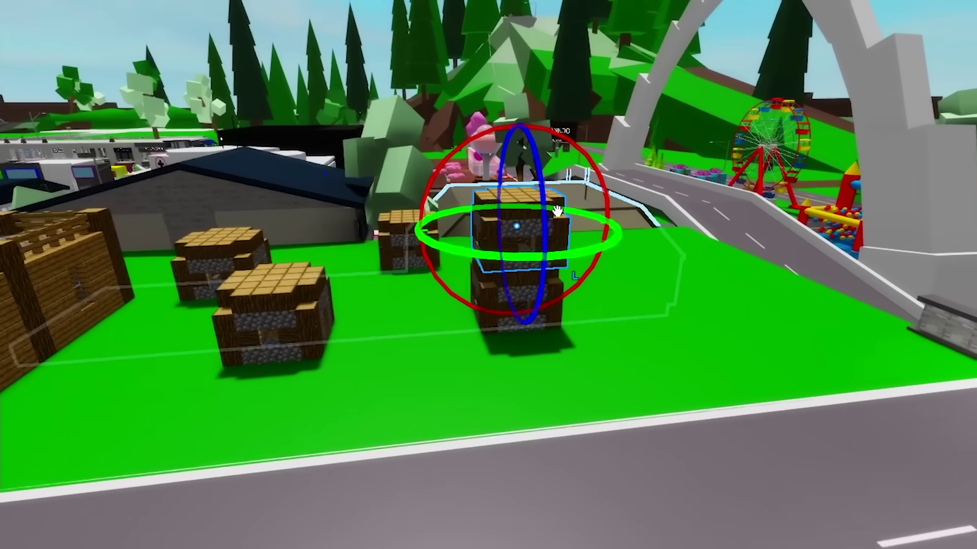
pyautogui.moveTo(644, 220); pyautogui.dragTo(547, 273, button='right')
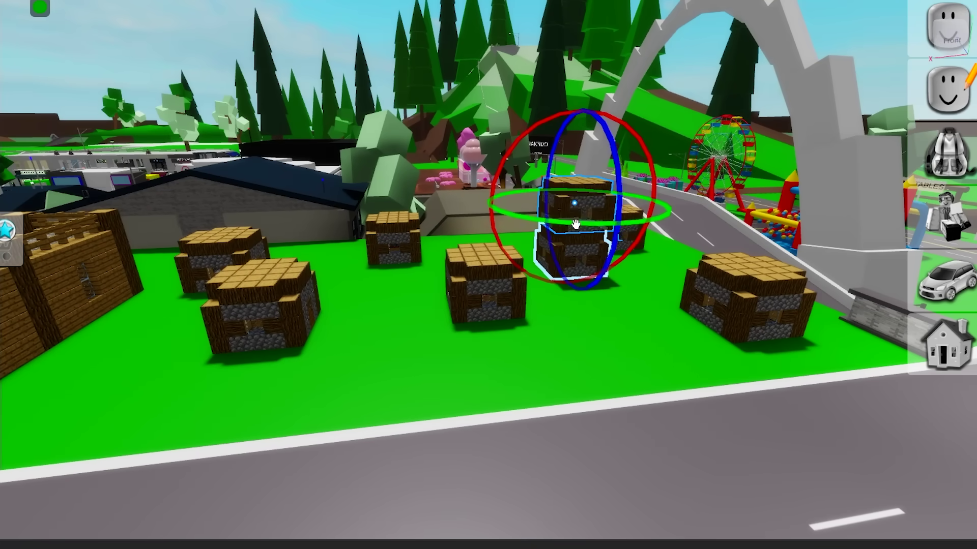
pyautogui.moveTo(407, 369); pyautogui.dragTo(388, 385)
pyautogui.moveTo(389, 386); pyautogui.dragTo(44, 200, button='right')
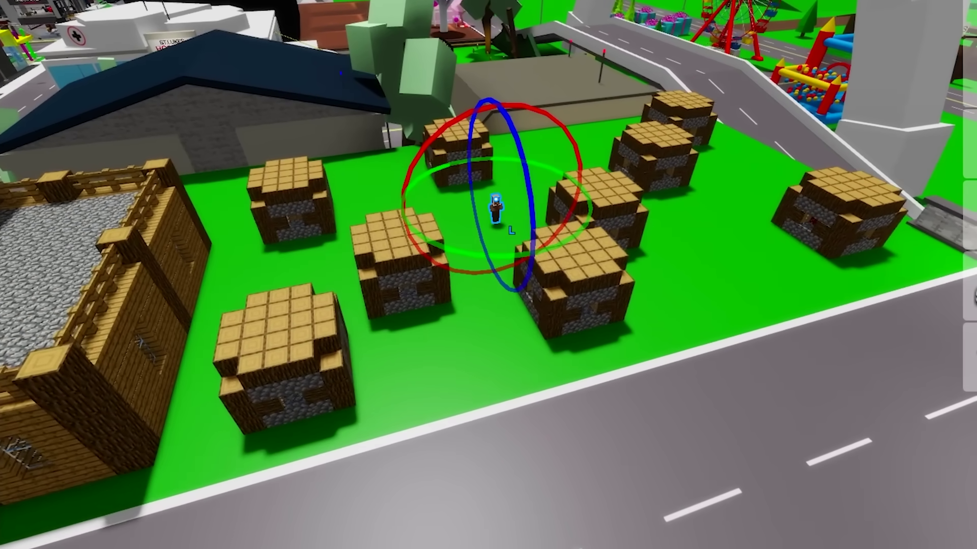
pyautogui.moveTo(351, 221); pyautogui.dragTo(392, 218, button='right')
pyautogui.moveTo(392, 218); pyautogui.dragTo(490, 392)
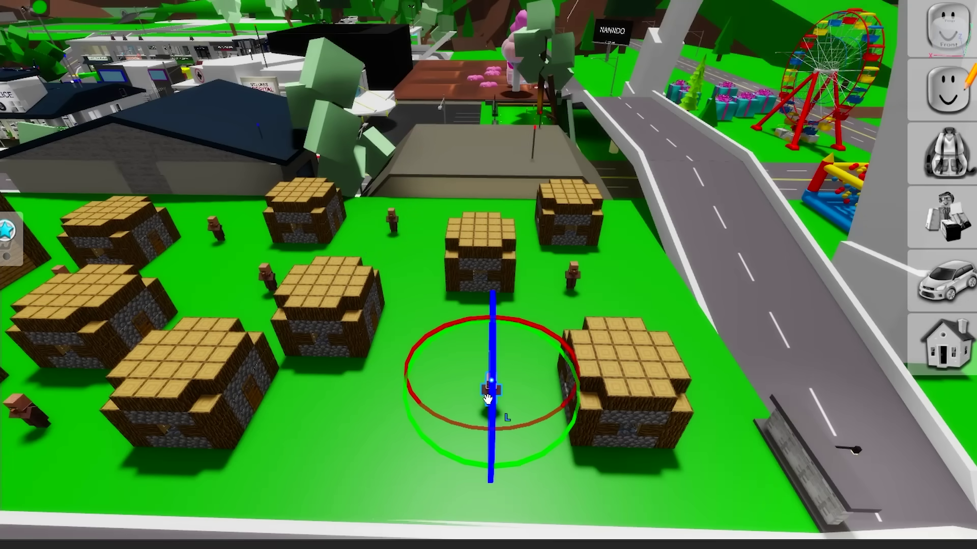
pyautogui.moveTo(491, 393); pyautogui.dragTo(103, 221, button='right')
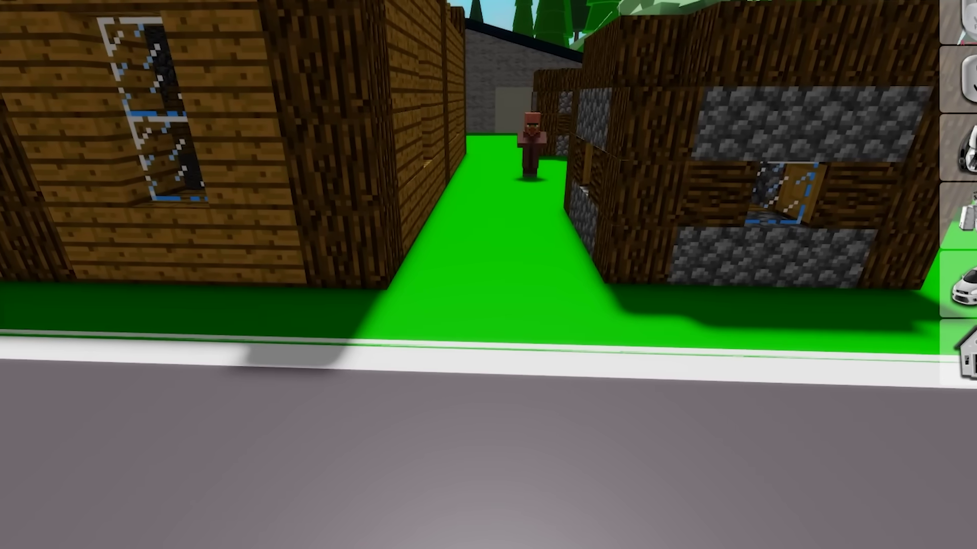
pyautogui.scroll(3, 520, 286)
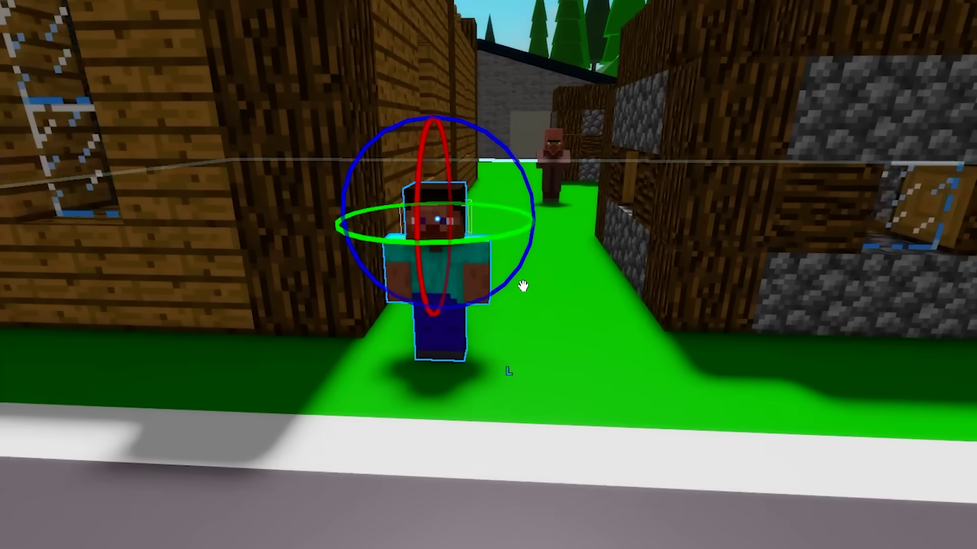
pyautogui.scroll(3, 511, 138)
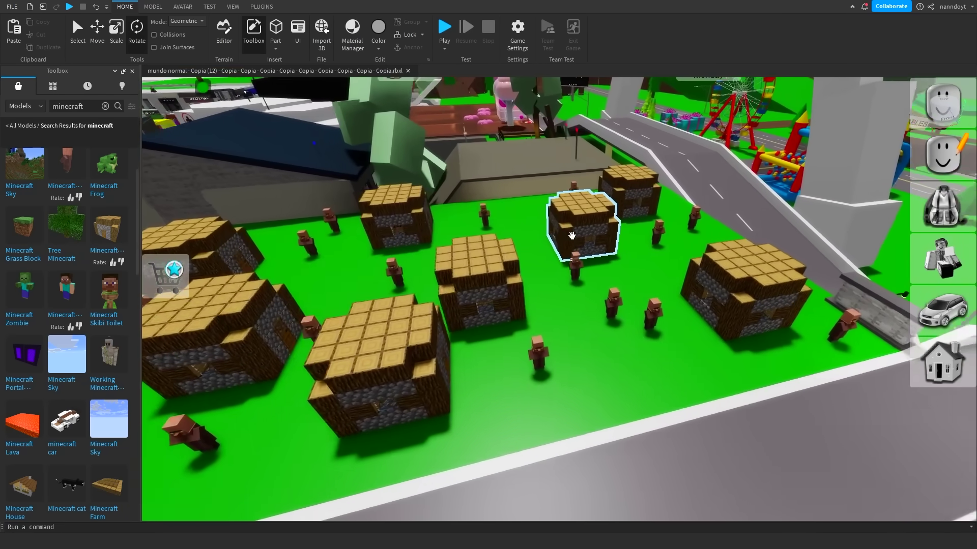
pyautogui.scroll(-3, 572, 235)
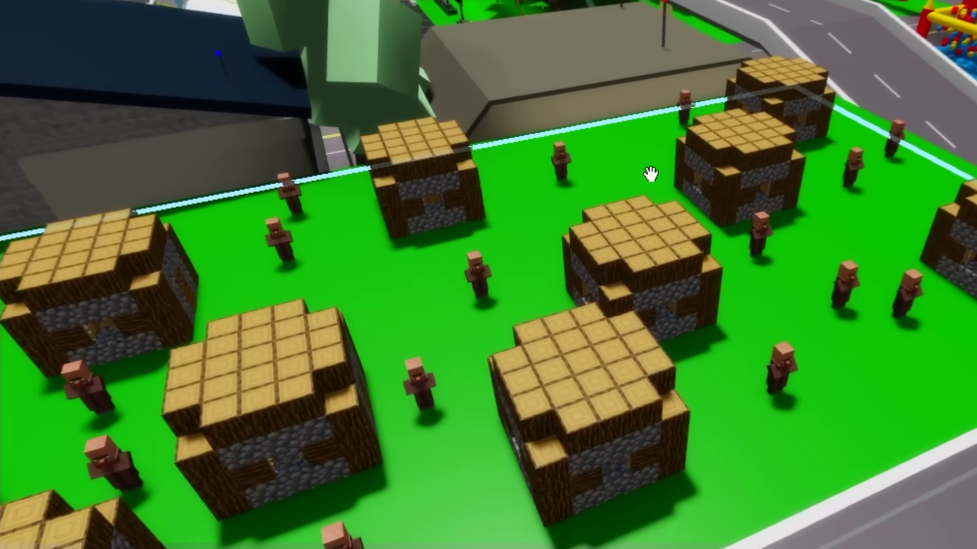
pyautogui.scroll(3, 571, 235)
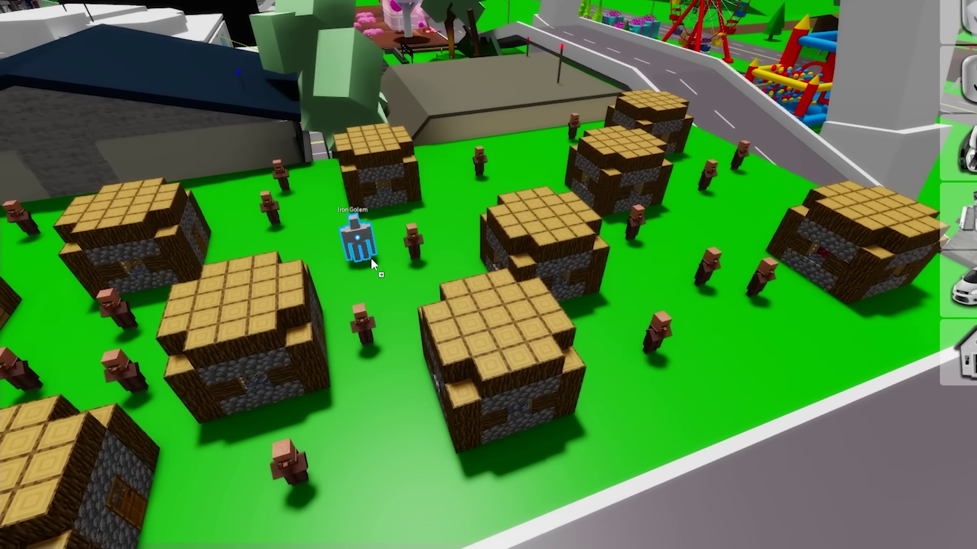
# Select the Iron Golem, sink the brick pool into the ground and place bees on the grass.
pyautogui.click(371, 258)
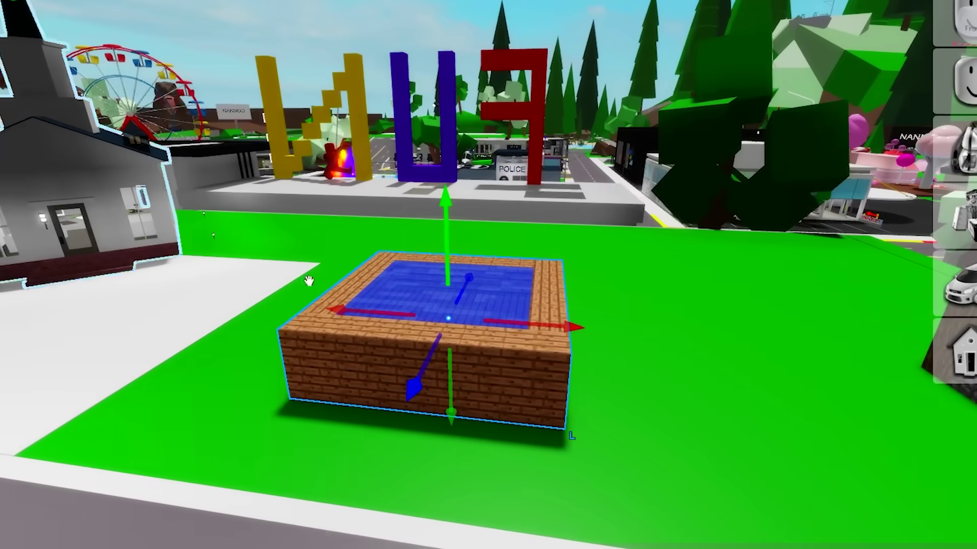
pyautogui.moveTo(409, 405); pyautogui.dragTo(420, 447)
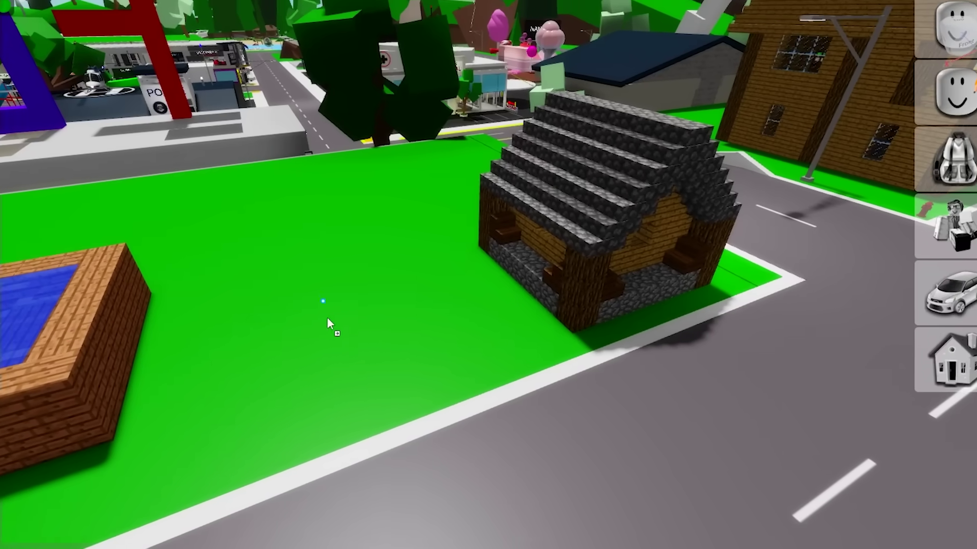
pyautogui.moveTo(197, 343); pyautogui.dragTo(410, 288)
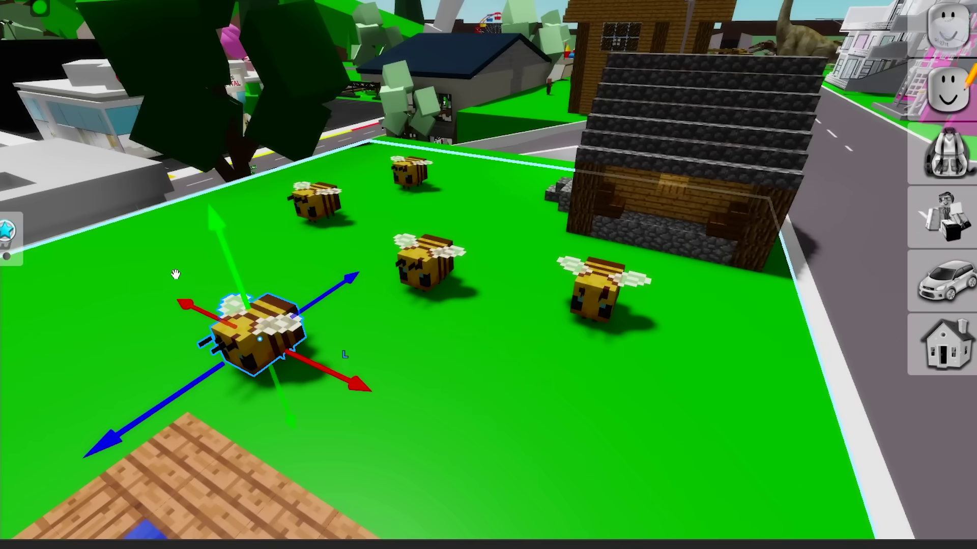
pyautogui.moveTo(345, 354); pyautogui.dragTo(454, 416, button='middle')
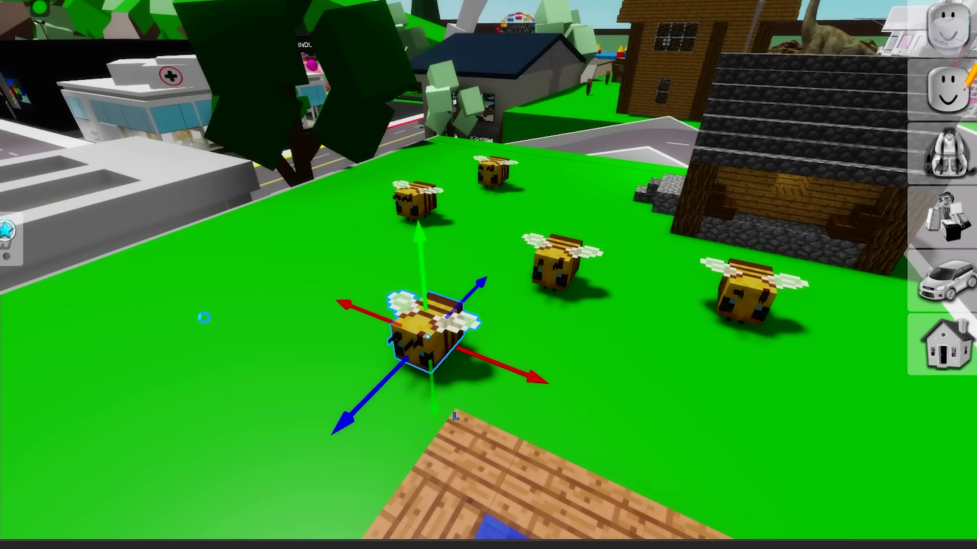
pyautogui.scroll(-5, 327, 255)
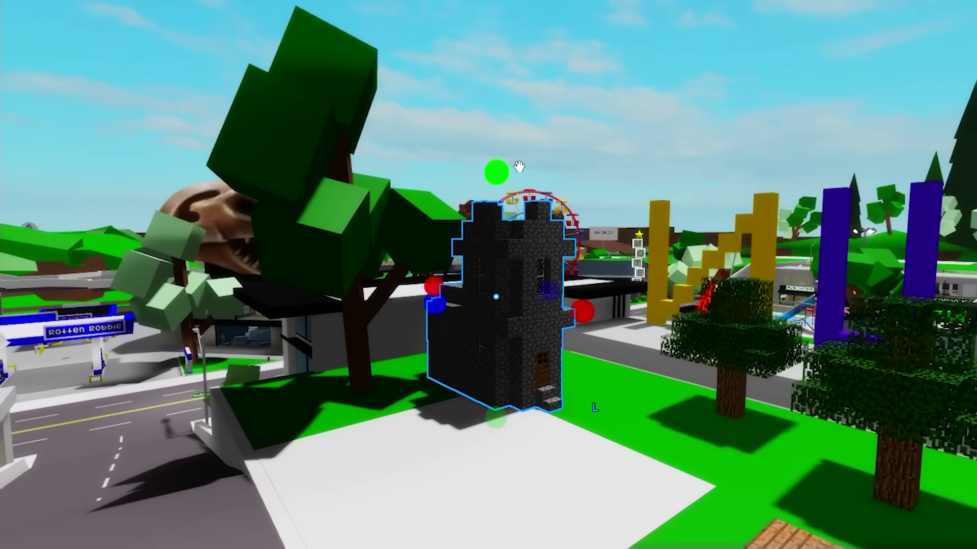
pyautogui.hotkey('ctrl', '2')
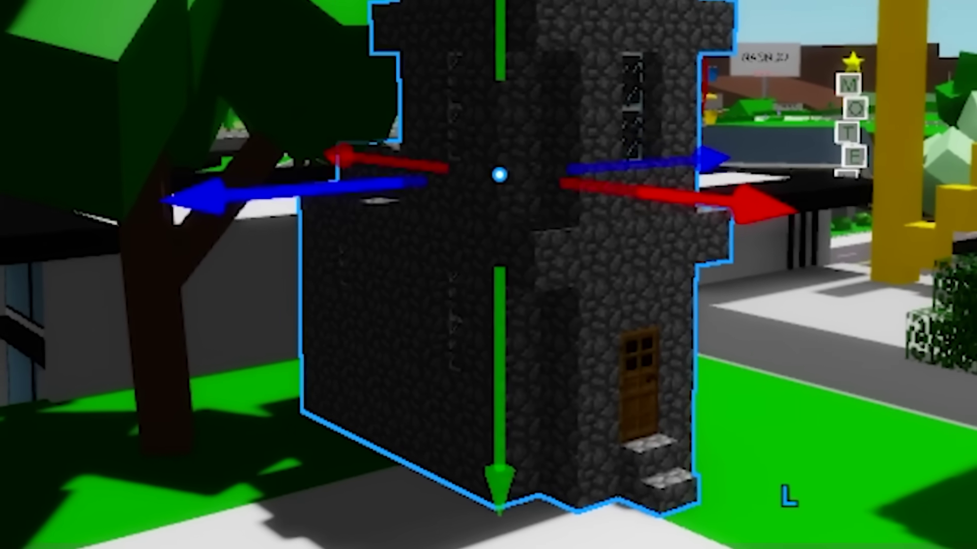
pyautogui.scroll(5, 618, 245)
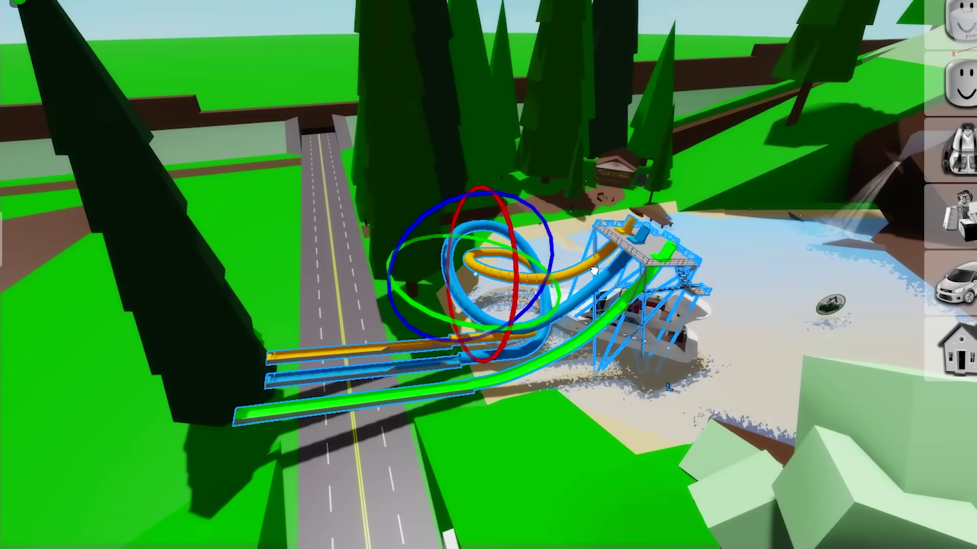
# Turn the water slide toward the road and place a yellow swim ring on the beach.
pyautogui.moveTo(548, 319); pyautogui.dragTo(235, 313)
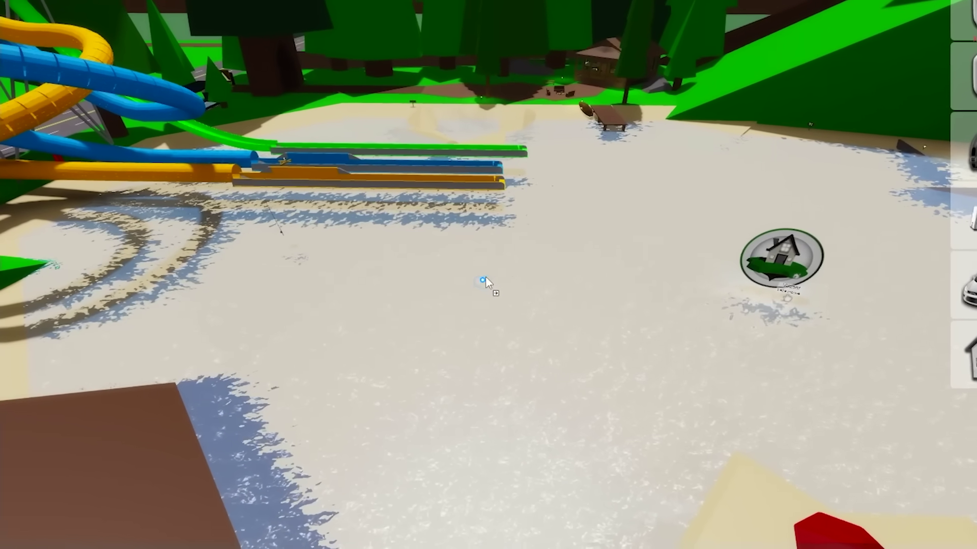
pyautogui.click(484, 280)
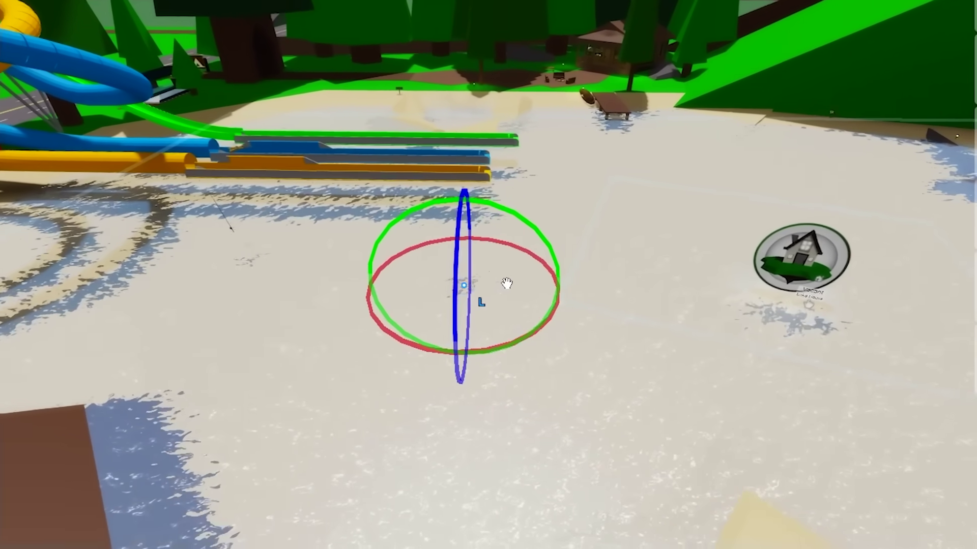
pyautogui.scroll(2, 442, 197)
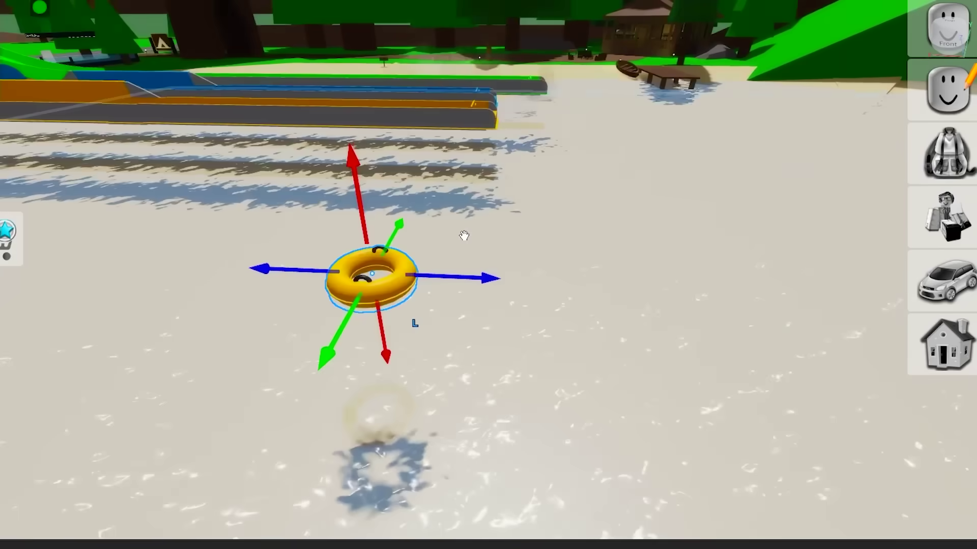
pyautogui.moveTo(455, 361); pyautogui.dragTo(557, 338, button='right')
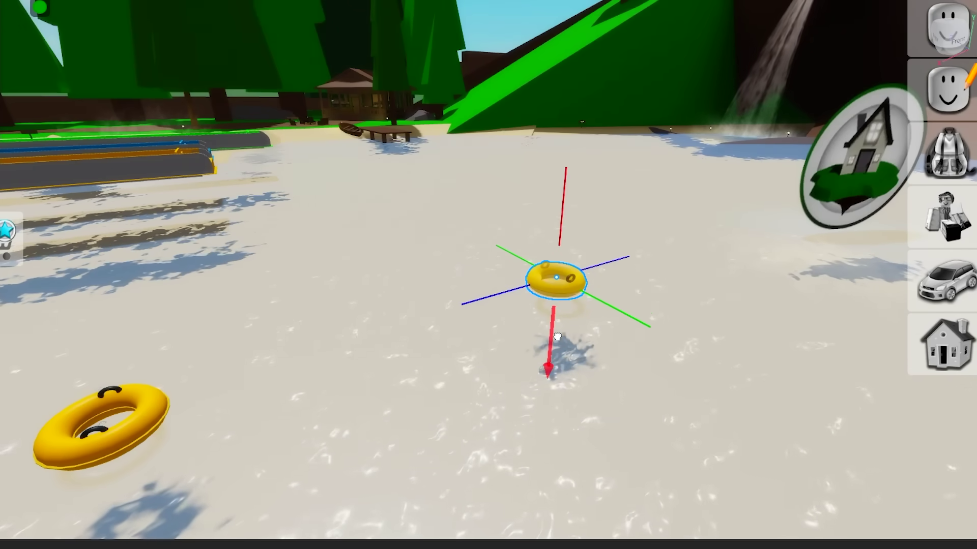
pyautogui.moveTo(577, 303); pyautogui.dragTo(578, 382, button='right')
pyautogui.scroll(2, 458, 229)
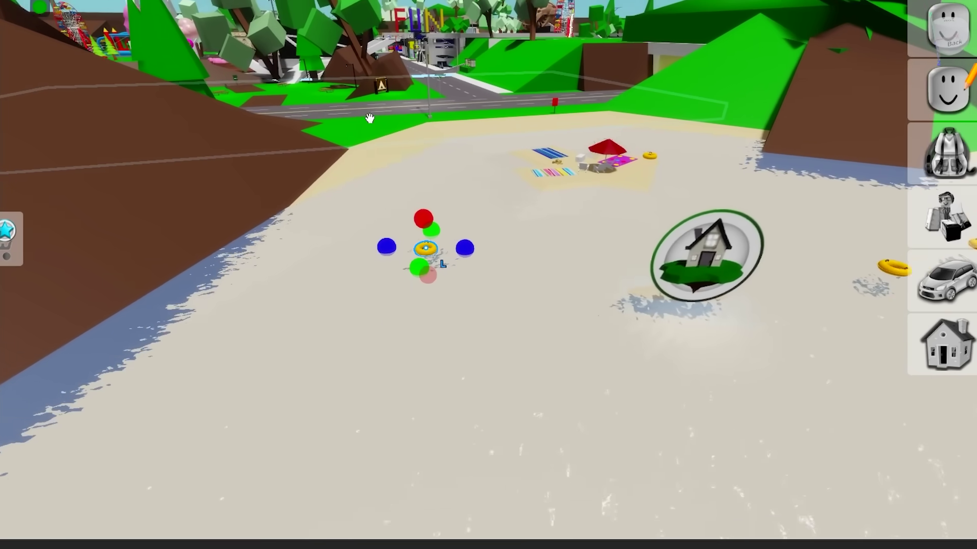
pyautogui.scroll(2, 458, 229)
pyautogui.scroll(3, 459, 229)
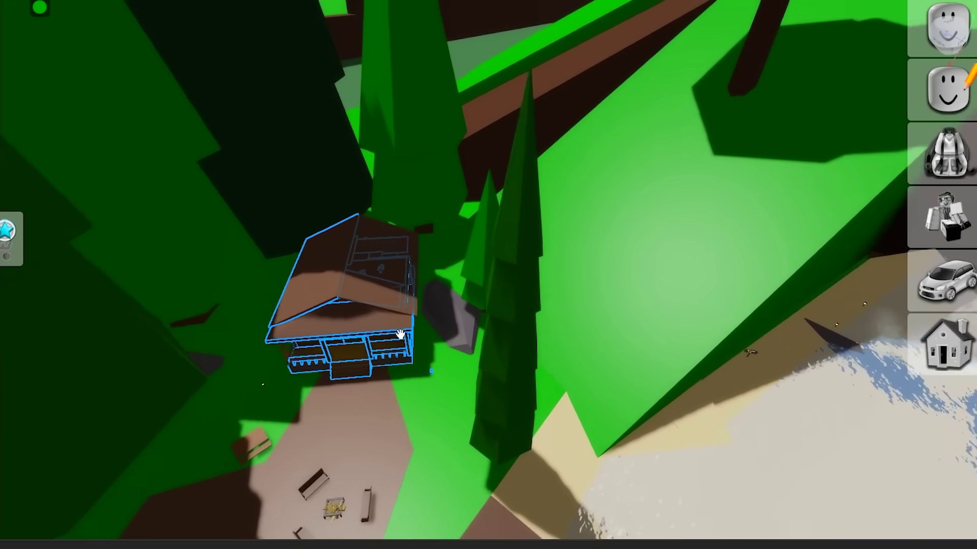
pyautogui.moveTo(399, 334); pyautogui.dragTo(402, 335, button='right')
pyautogui.scroll(2, 402, 335)
# Delete the wooden cabin, place the wonky cartoon house by the dirt lot, and enlarge the pink tree.
pyautogui.click(402, 335)
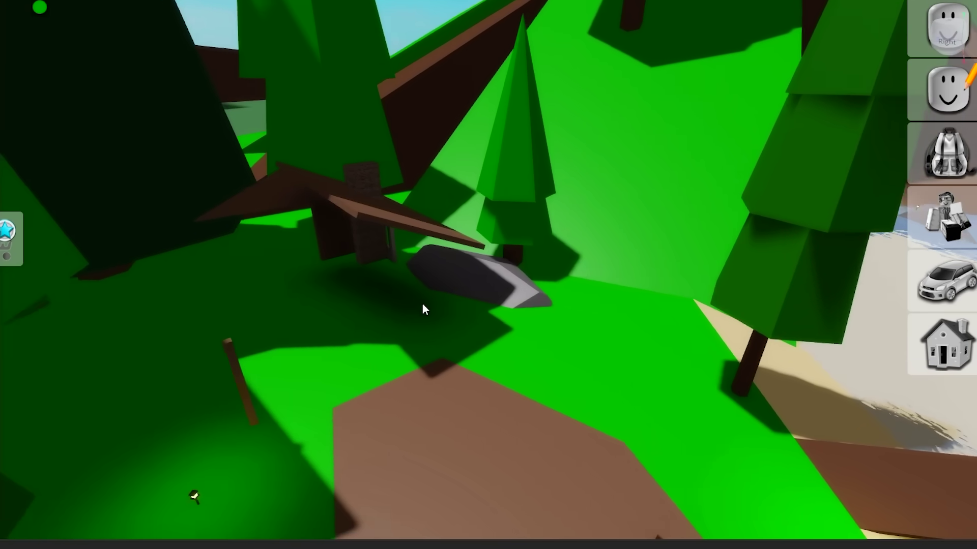
pyautogui.moveTo(422, 302); pyautogui.dragTo(422, 304, button='right')
pyautogui.scroll(-2, 423, 305)
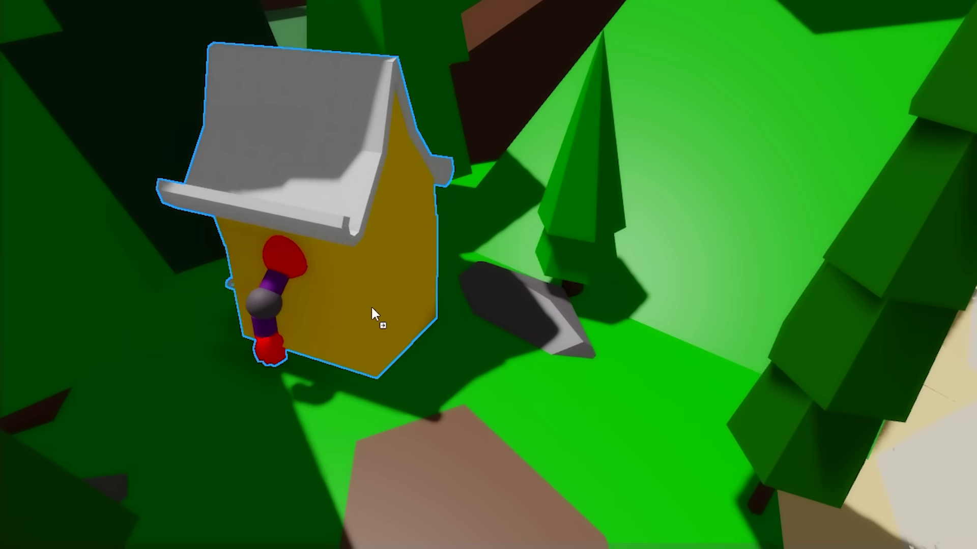
pyautogui.scroll(2, 374, 318)
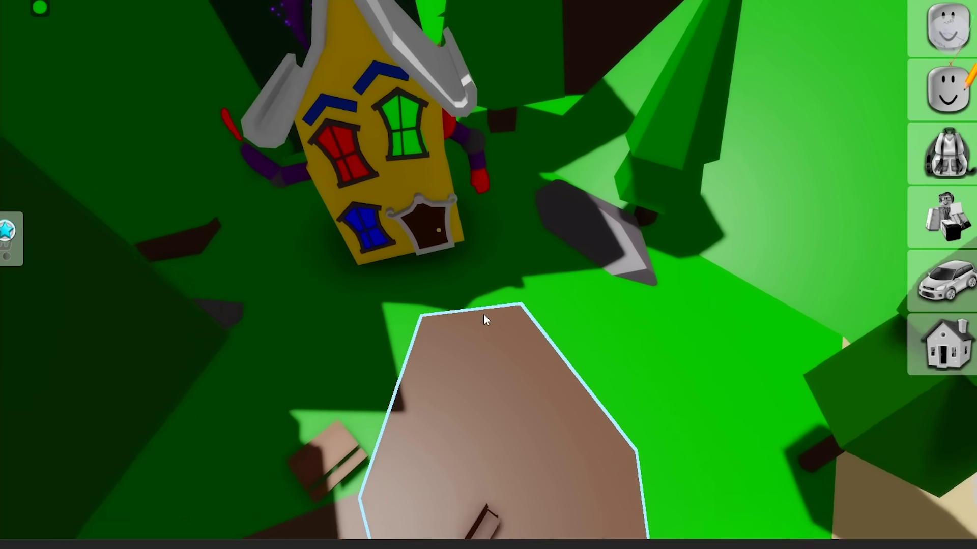
pyautogui.moveTo(483, 314); pyautogui.dragTo(483, 313, button='right')
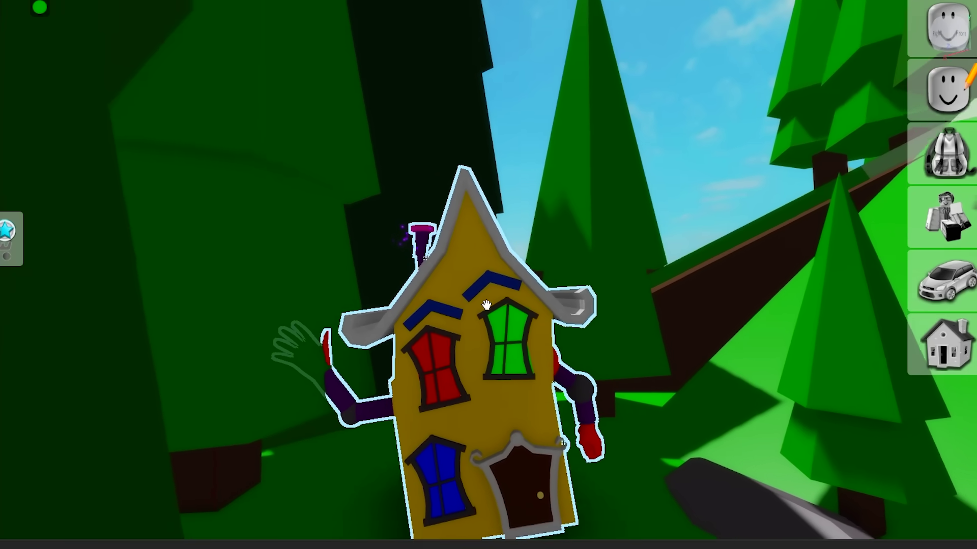
pyautogui.scroll(2, 483, 314)
pyautogui.scroll(2, 484, 305)
pyautogui.scroll(2, 483, 287)
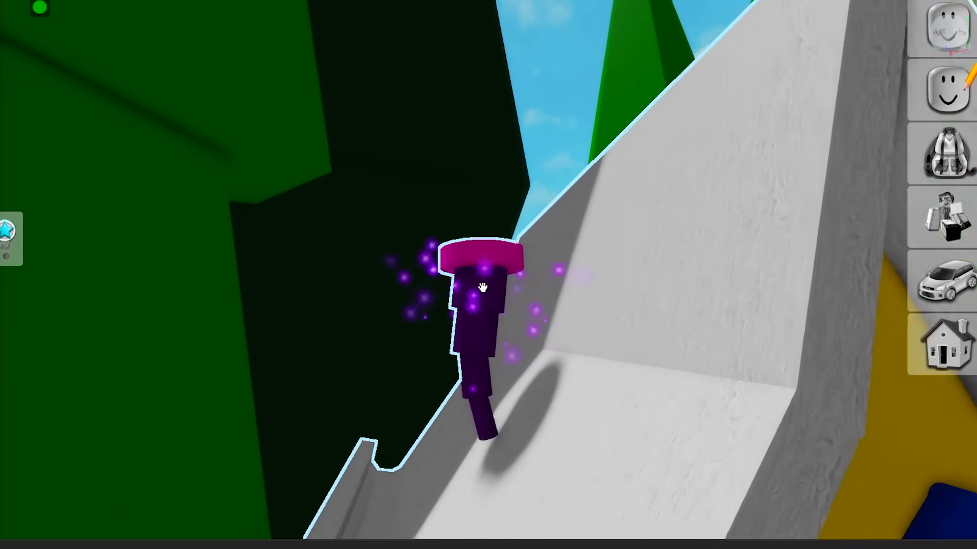
pyautogui.scroll(1, 473, 279)
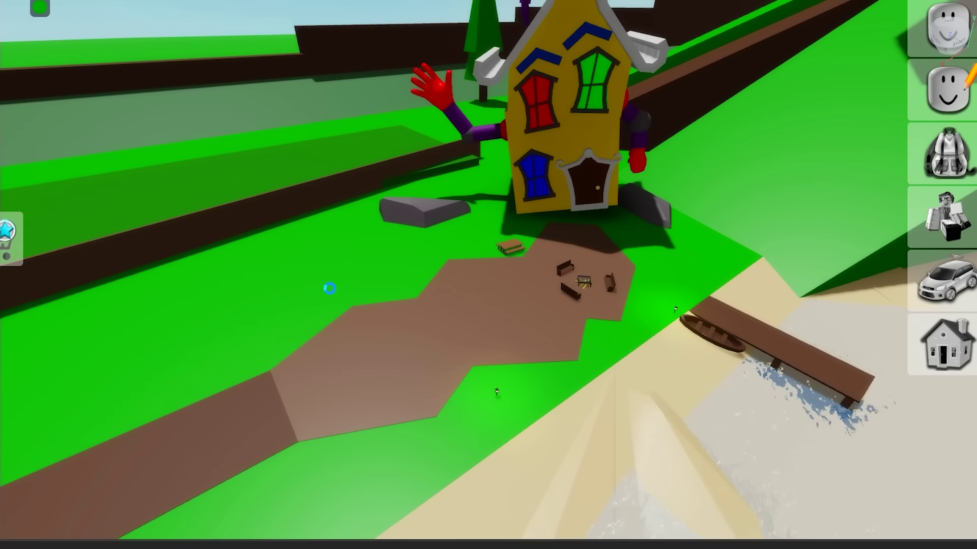
pyautogui.moveTo(363, 221); pyautogui.dragTo(393, 80)
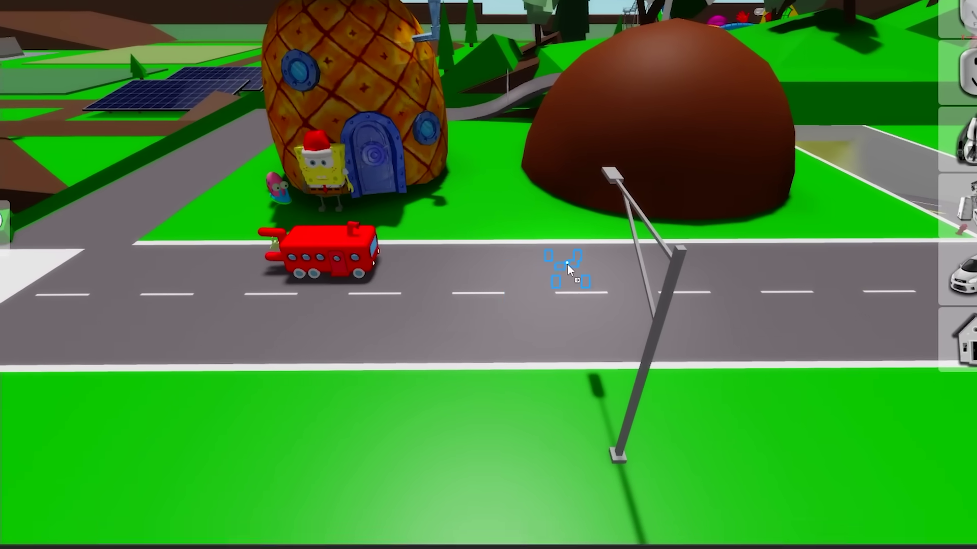
# Drop a white car on the road and place the red-roofed house on the green lot.
pyautogui.click(566, 264)
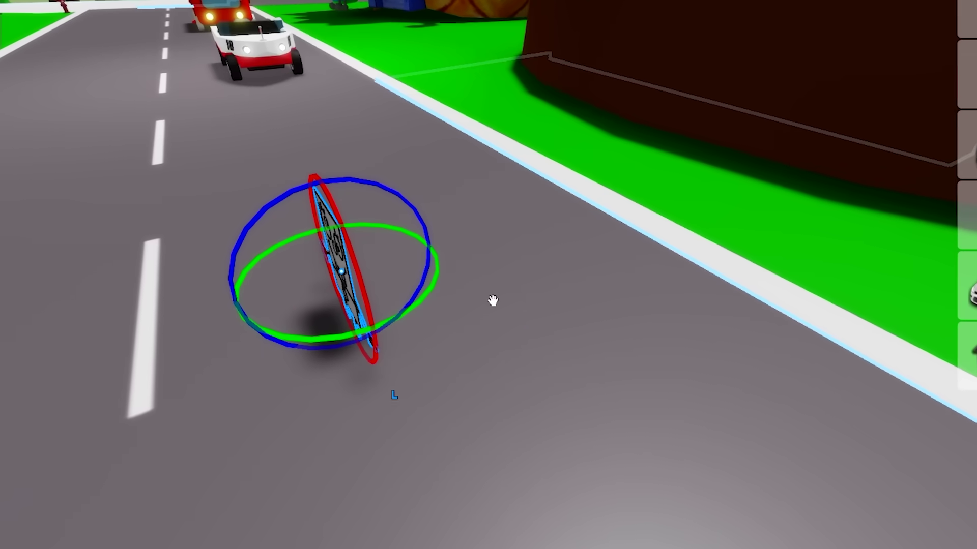
pyautogui.moveTo(492, 300); pyautogui.dragTo(434, 116, button='right')
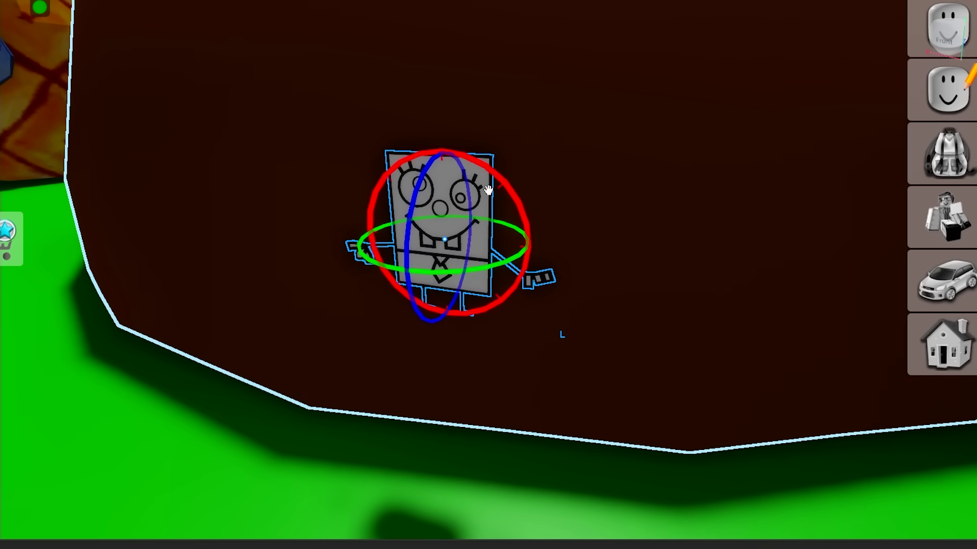
pyautogui.scroll(-5, 581, 214)
pyautogui.moveTo(573, 242); pyautogui.dragTo(414, 288, button='right')
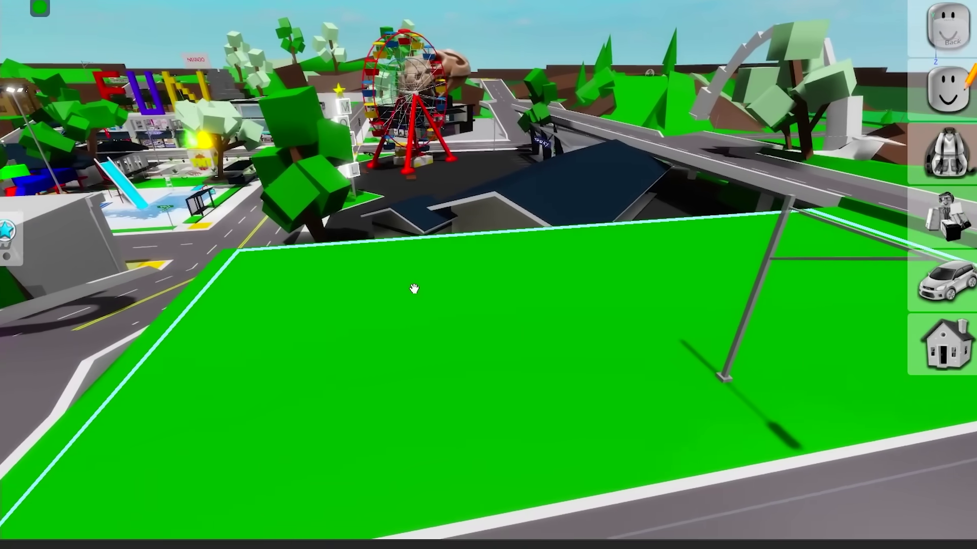
pyautogui.click(413, 288)
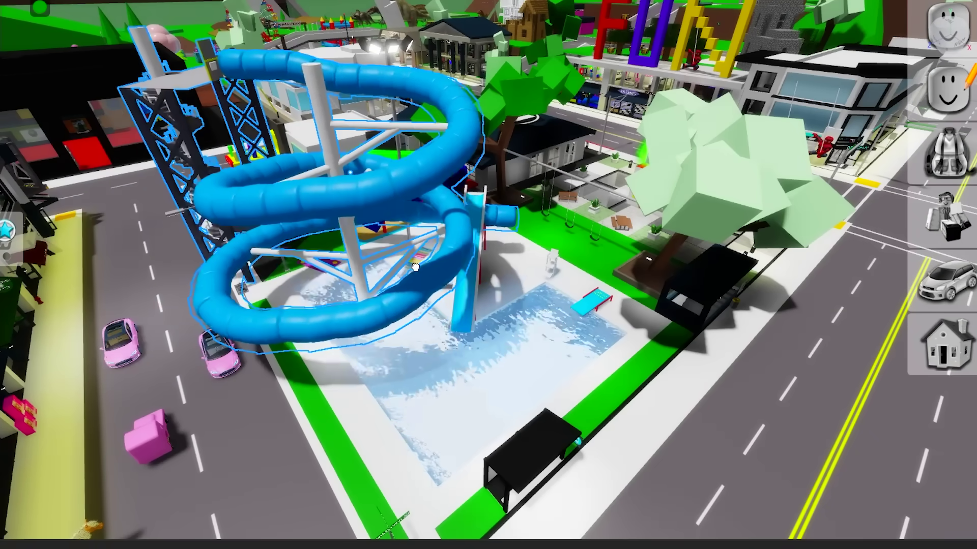
# Select the blue spiral water slide and the small street kart for rotating.
pyautogui.click(412, 265)
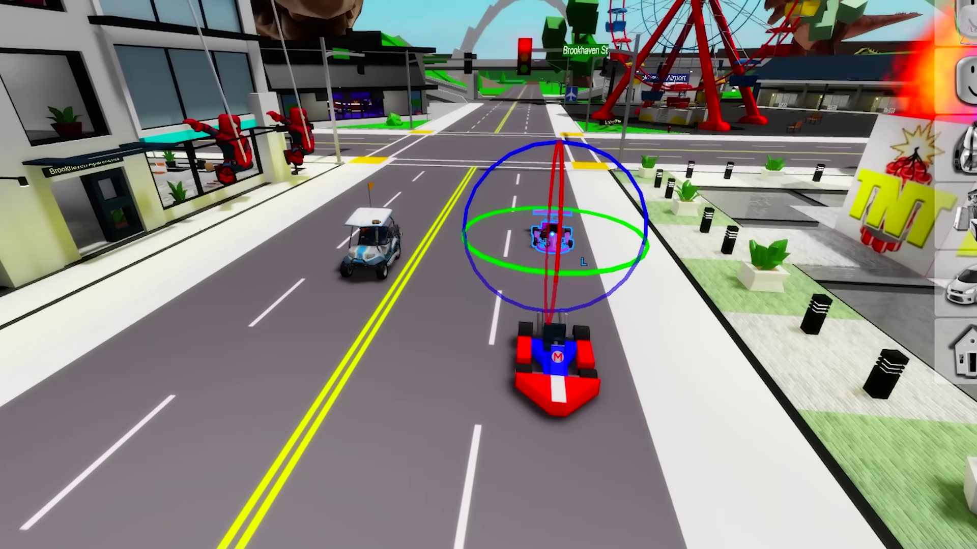
pyautogui.click(404, 409)
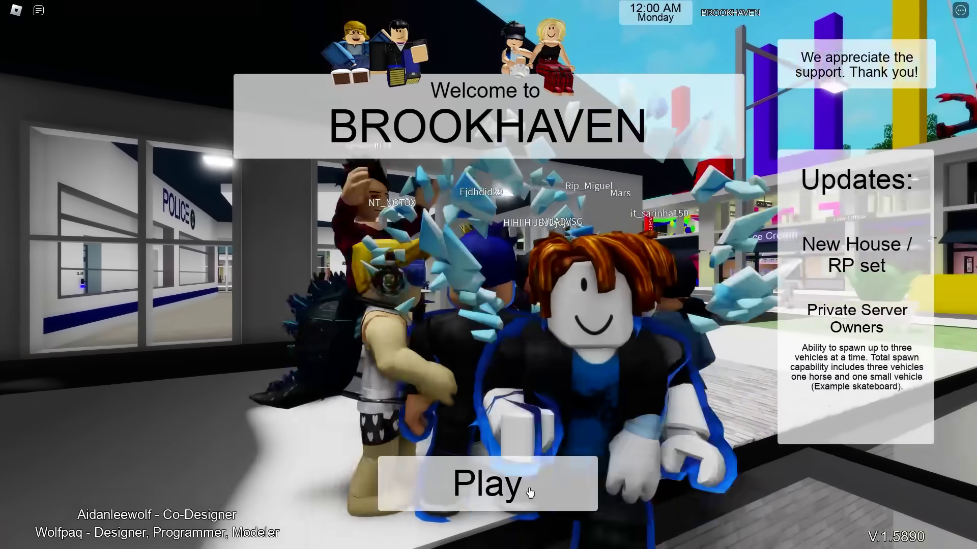
# Start the Brookhaven map and run across the plaza, past the purple kart, to the blue kart.
pyautogui.click(530, 484)
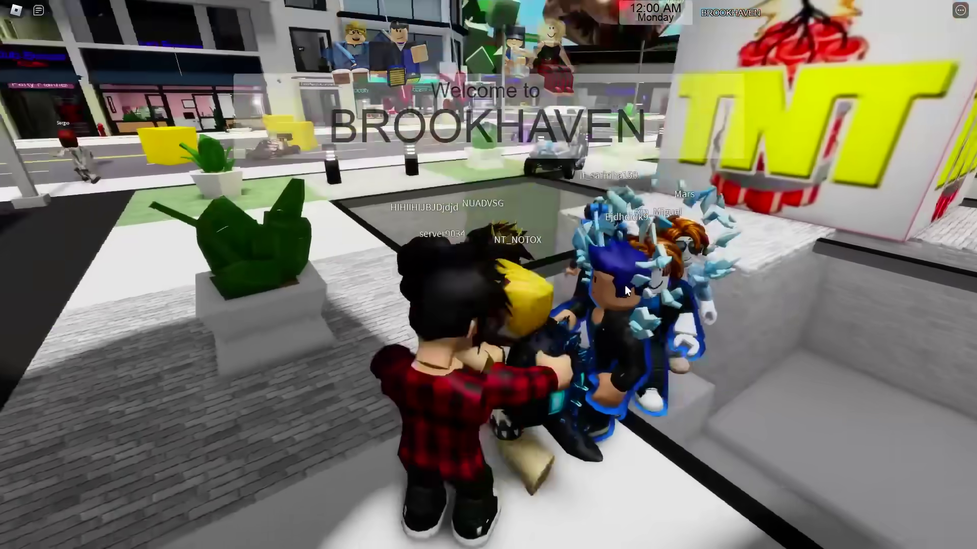
pyautogui.press('w')
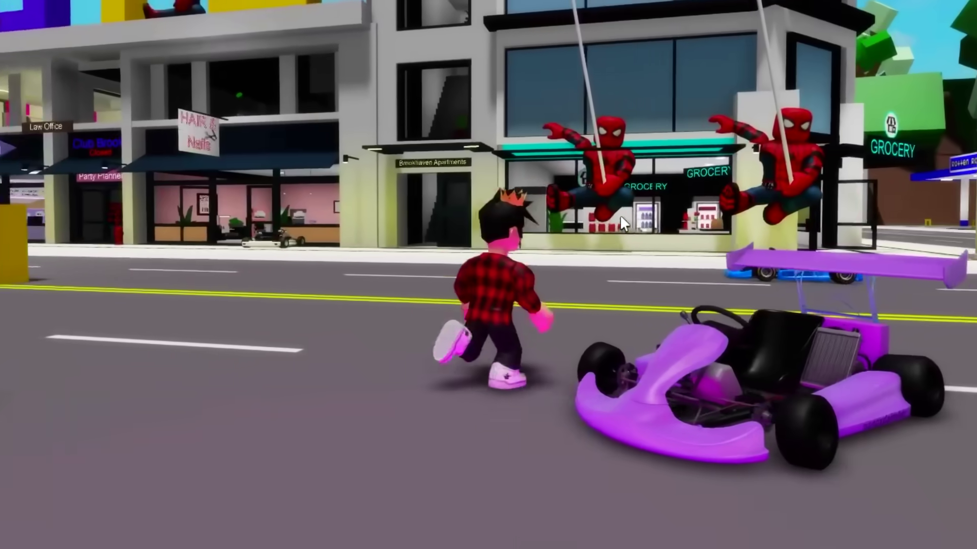
pyautogui.scroll(-5, 488, 275)
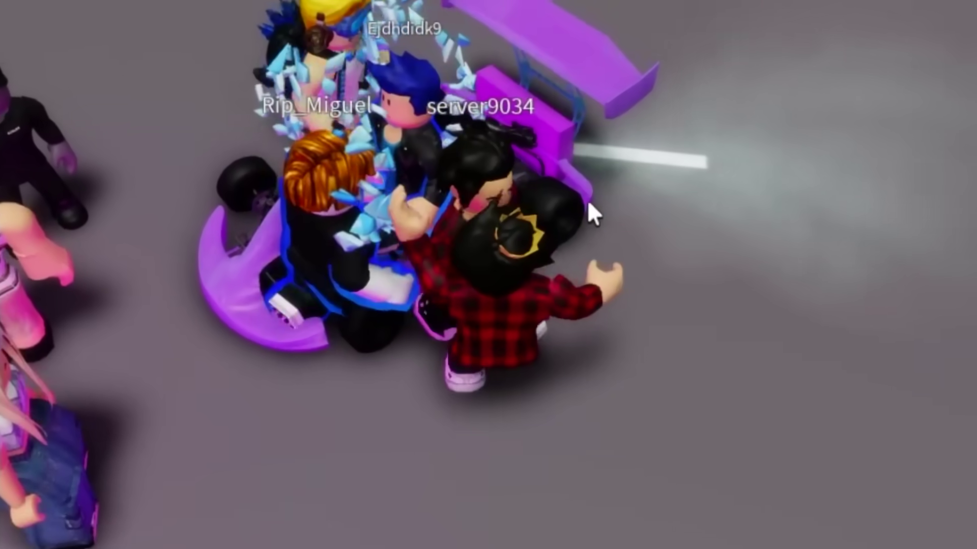
pyautogui.press('w')
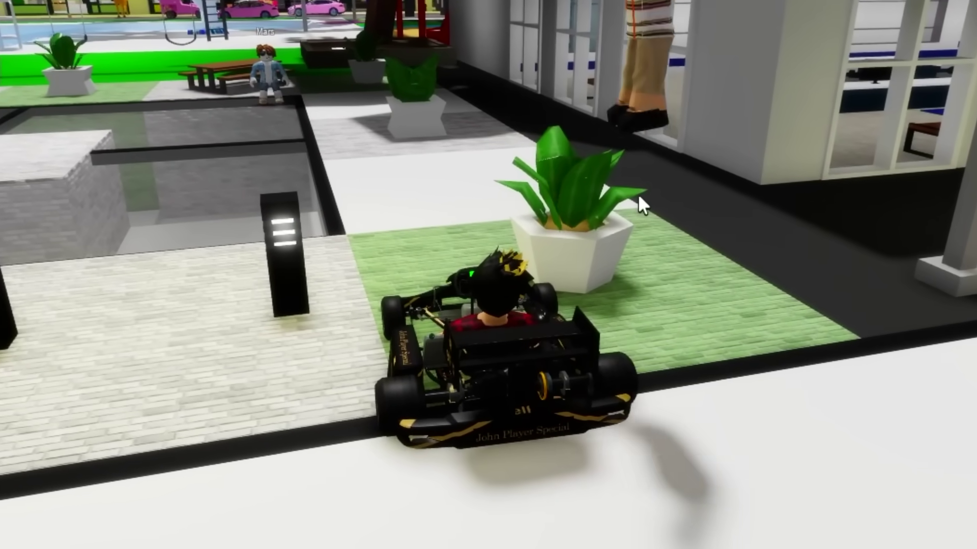
# Reverse the kart off the sidewalk, then drive left onto Brookhaven Ave.
pyautogui.press('s')
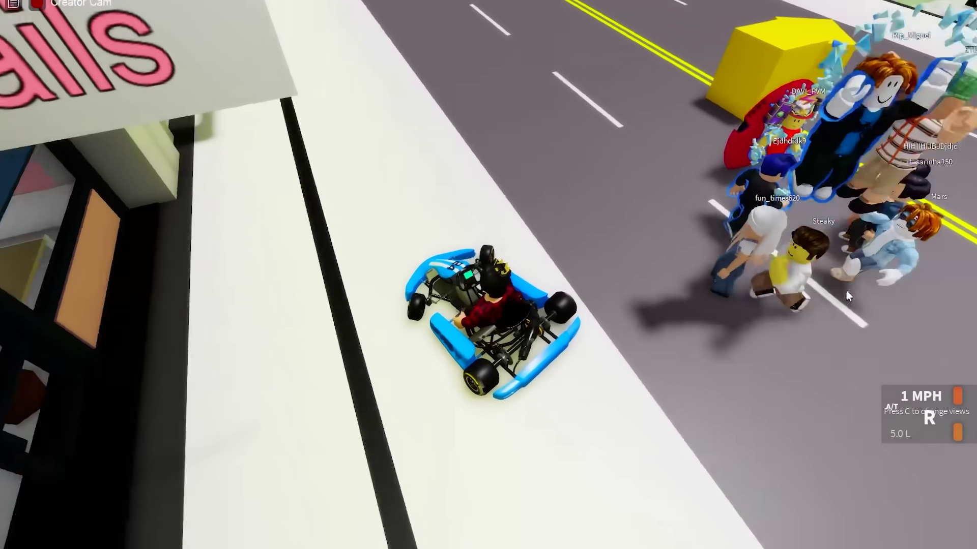
pyautogui.press('w')
pyautogui.press('a')
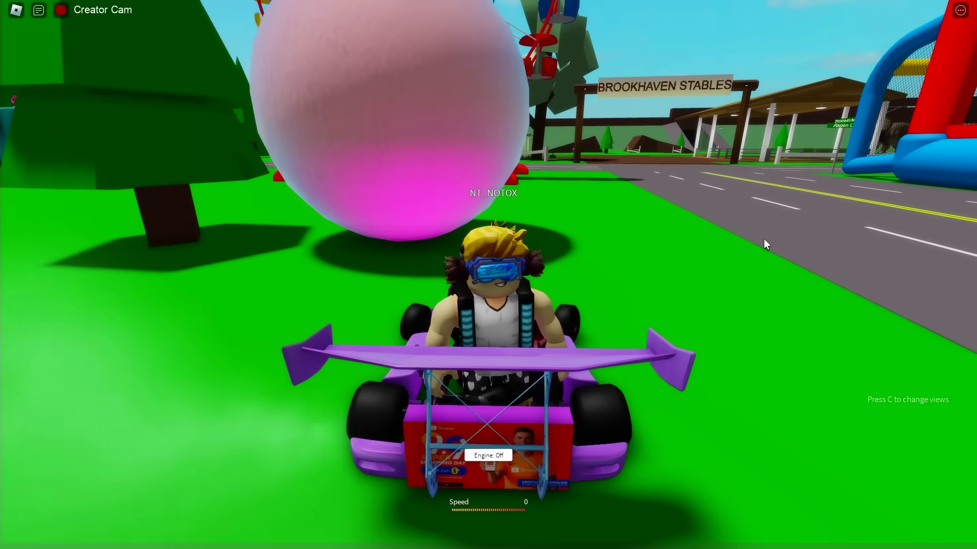
# Jump out of the kart and run toward the gifts, Ferris wheel and candy area.
pyautogui.press('space')
pyautogui.press('w')
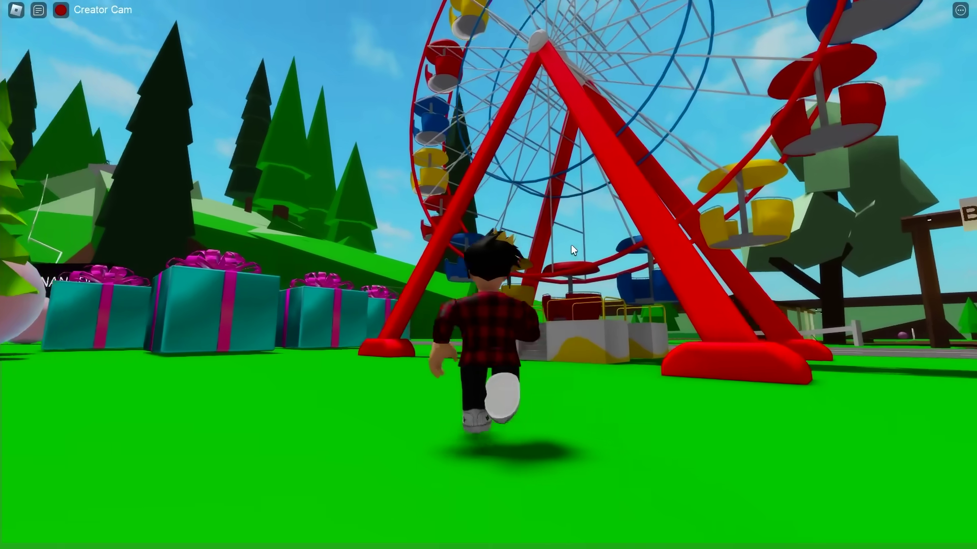
pyautogui.press('a')
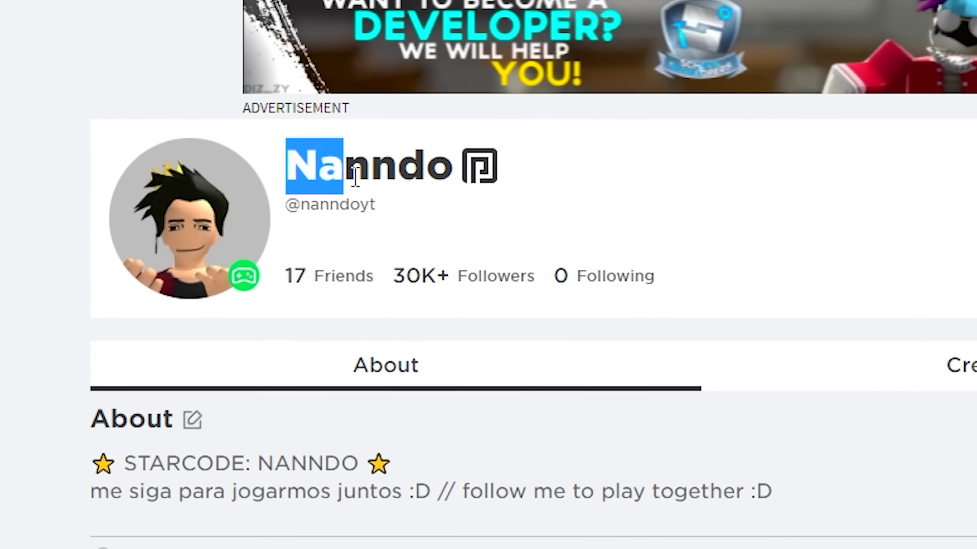
# Deselect the name text on the creator's Roblox profile page.
pyautogui.click(449, 199)
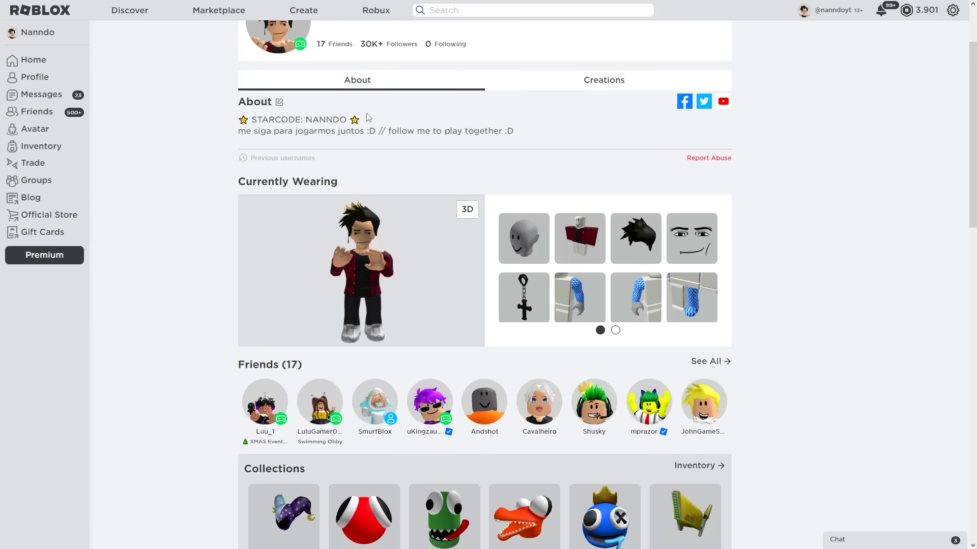
pyautogui.scroll(-2, 442, 141)
pyautogui.scroll(-3, 483, 122)
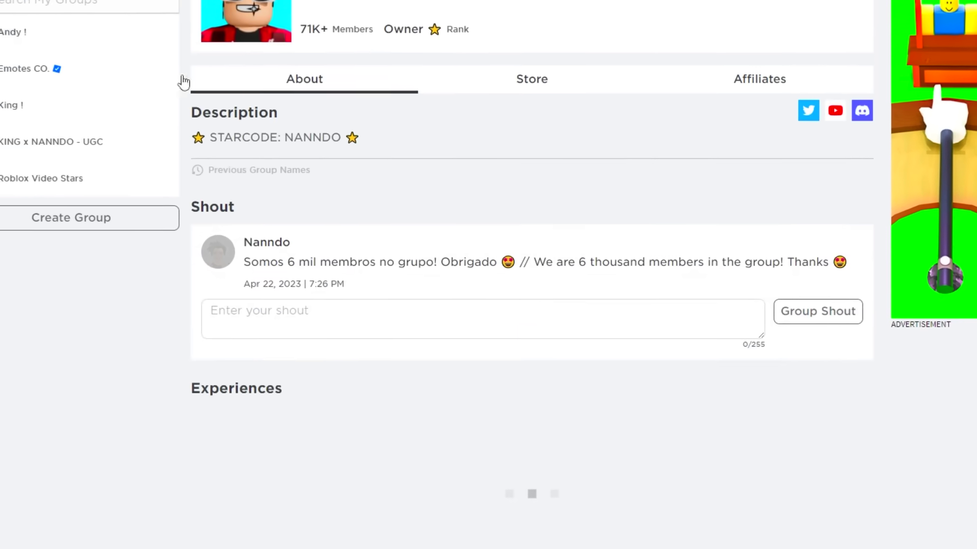
pyautogui.scroll(-2, 308, 262)
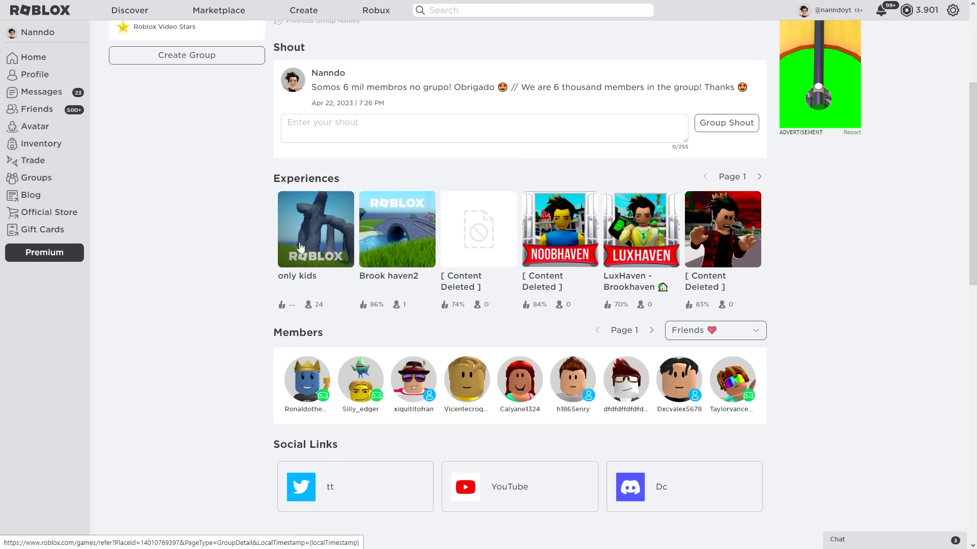